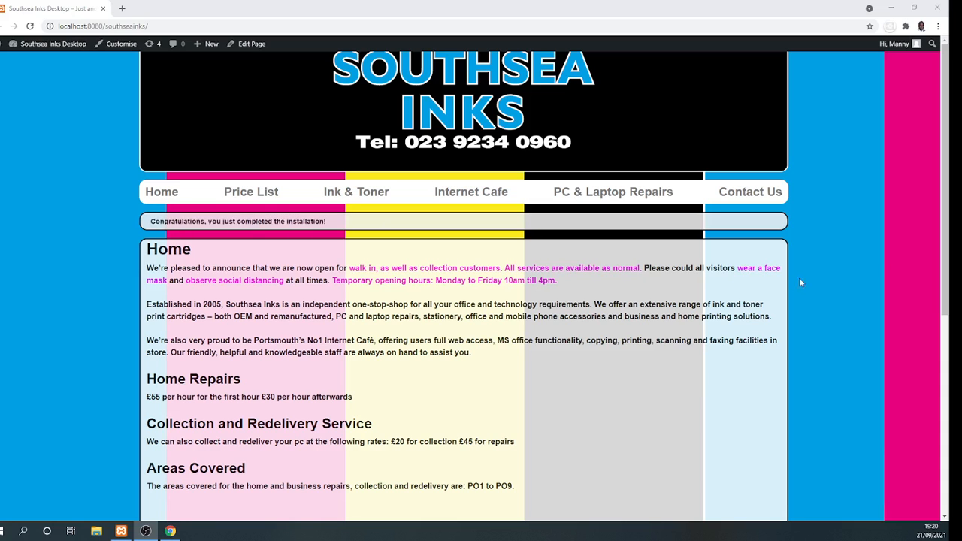
- Look through the site's home page down to the footer, view the Price List and Ink & Toner pages, and return to Home
scroll(931, 160, down, 2)
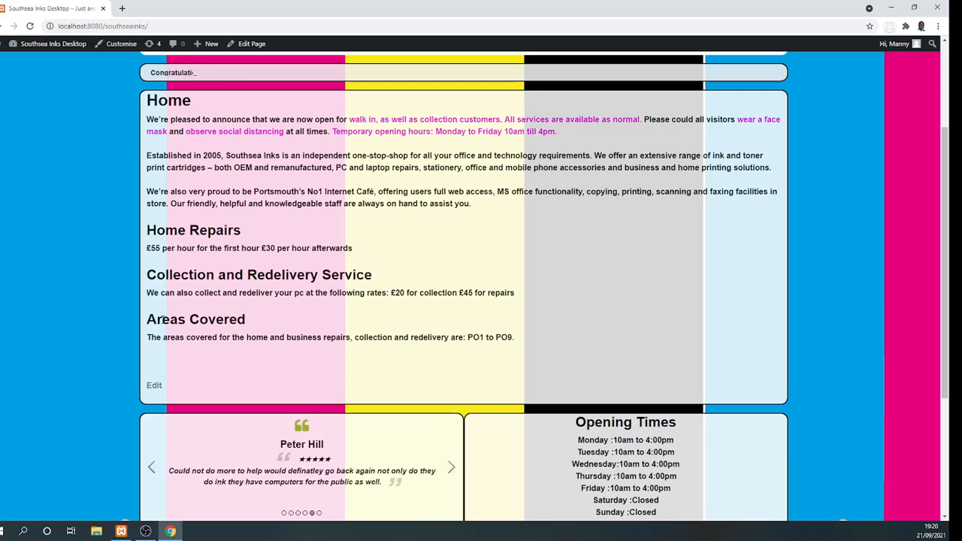
scroll(910, 180, down, 3)
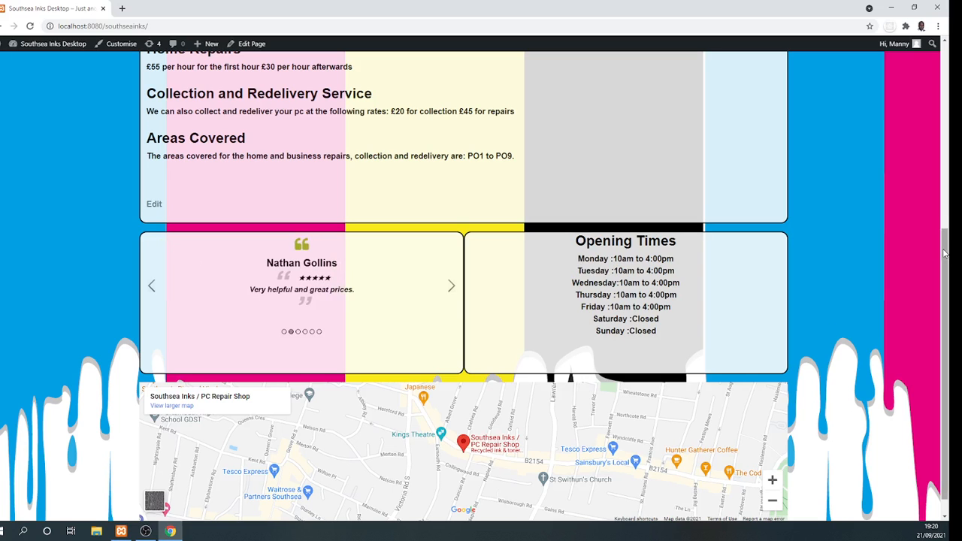
scroll(946, 256, down, 1)
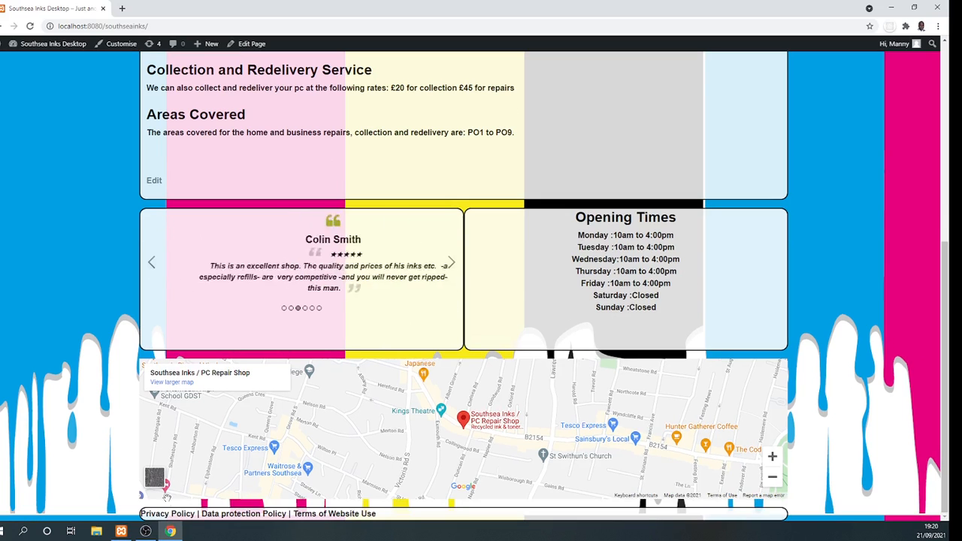
drag(949, 351, 950, 154)
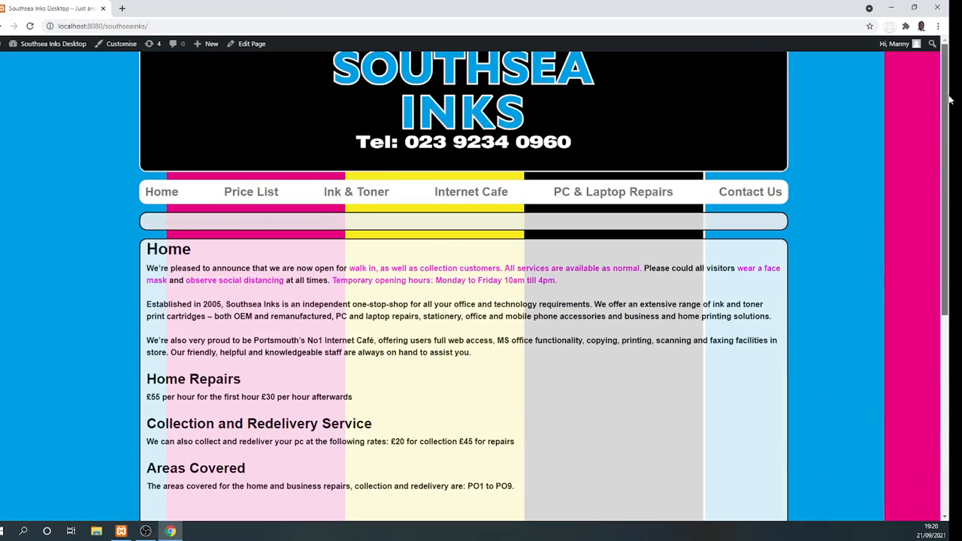
click(233, 195)
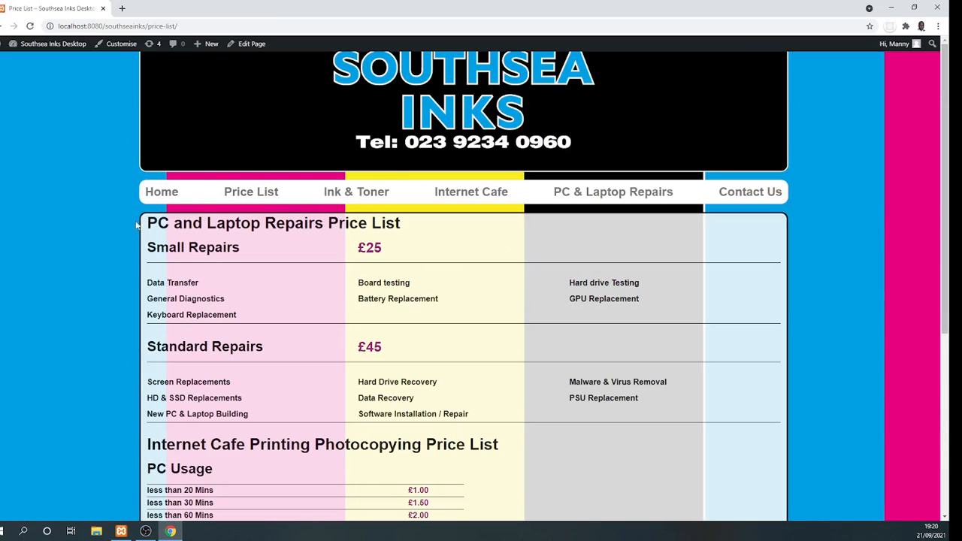
click(350, 194)
click(169, 199)
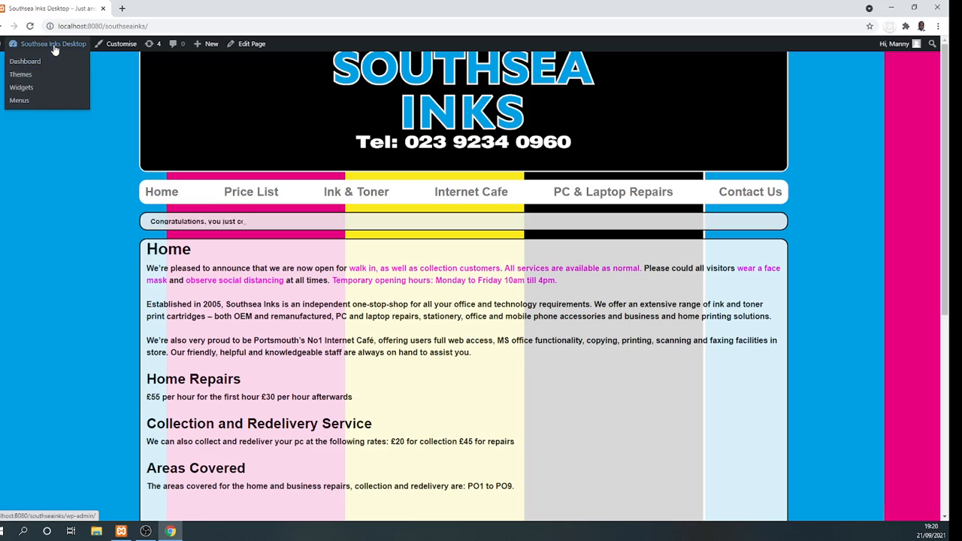
- Open the site's admin dashboard to view its sections and return to the public home page
click(54, 46)
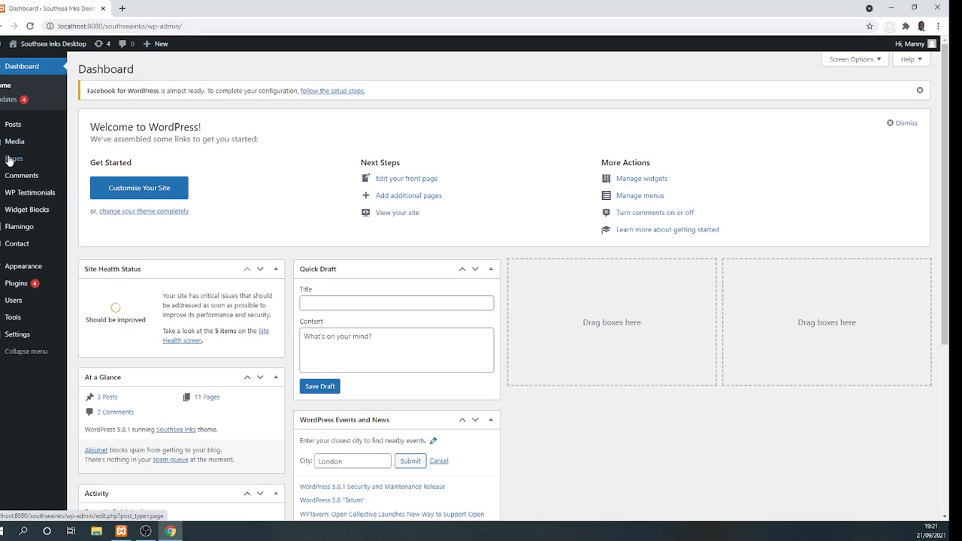
mouse_move(17, 158)
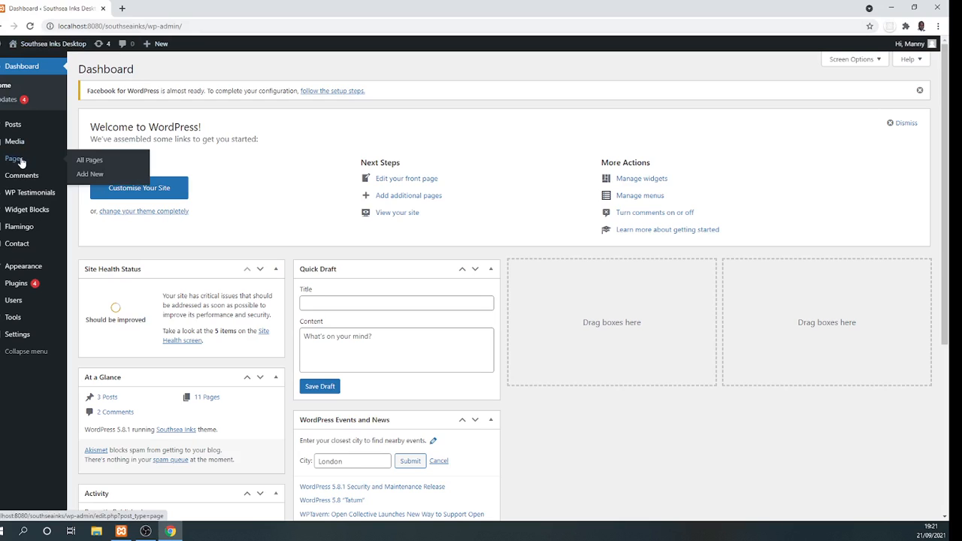
click(36, 46)
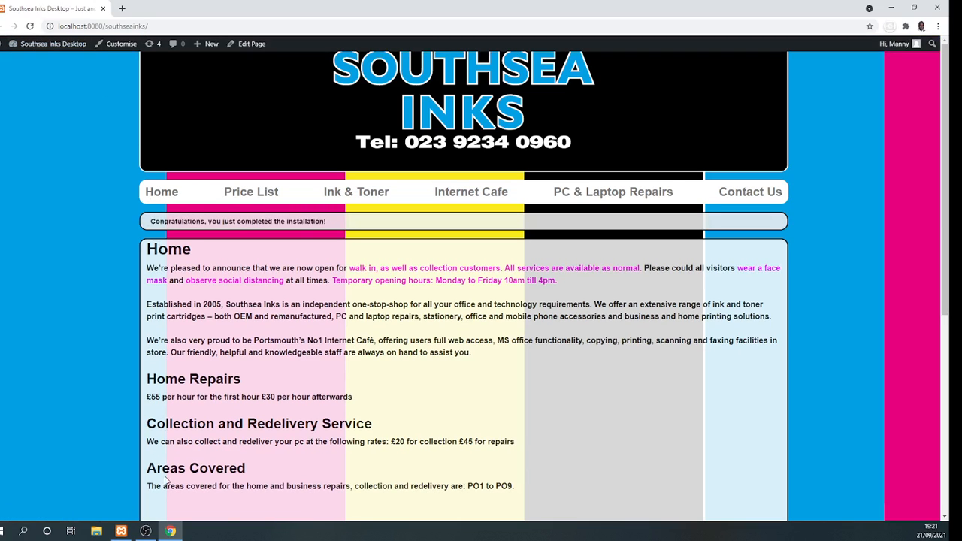
- Go back to the admin dashboard and open the Home front page in the page editor
click(30, 52)
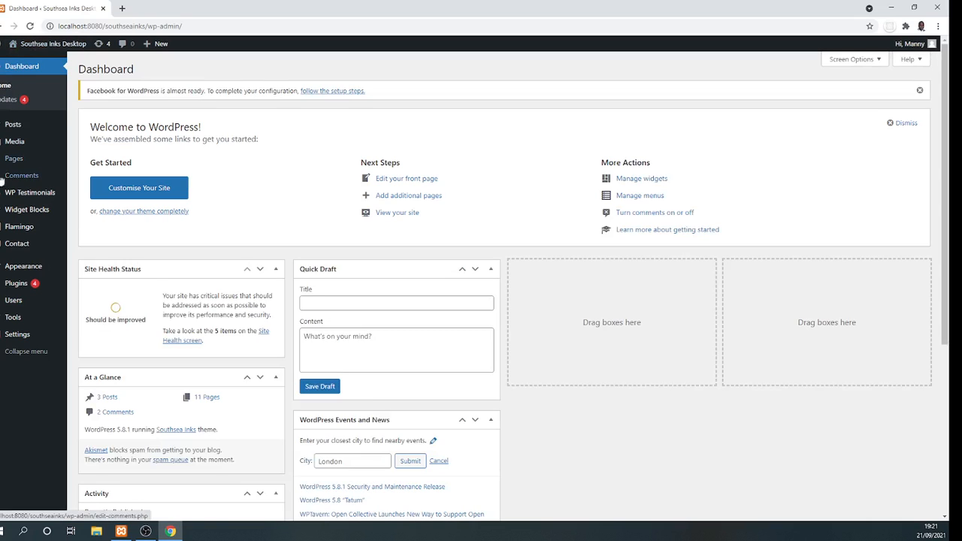
mouse_move(5, 284)
mouse_move(14, 128)
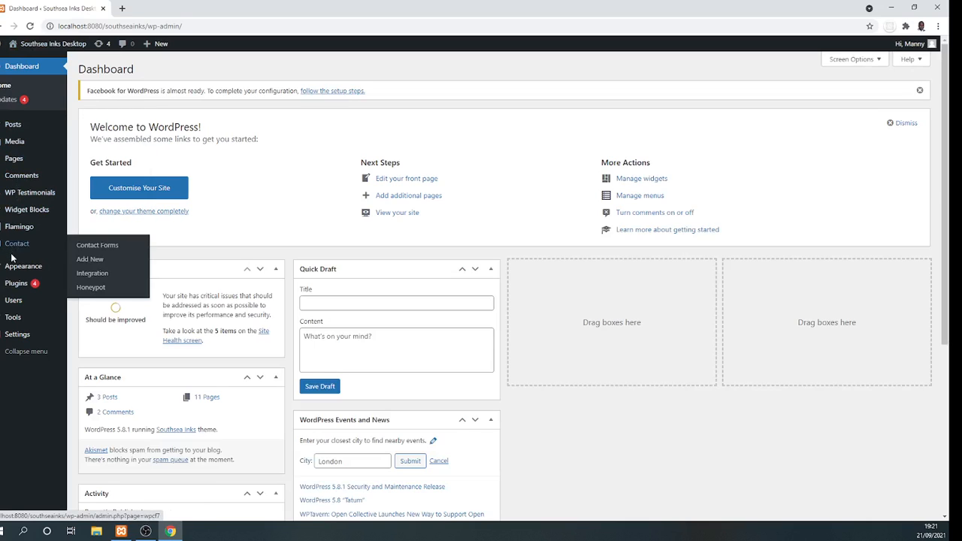
click(21, 161)
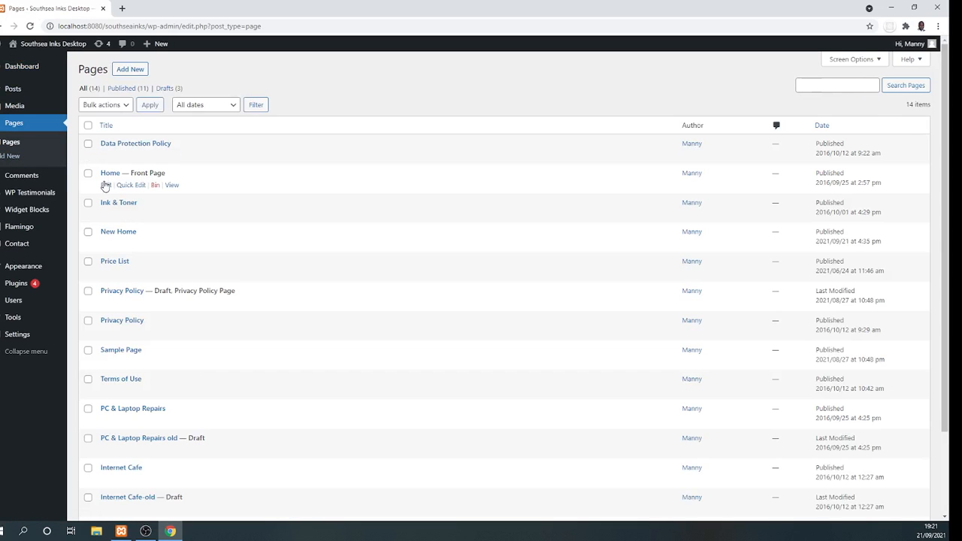
click(106, 185)
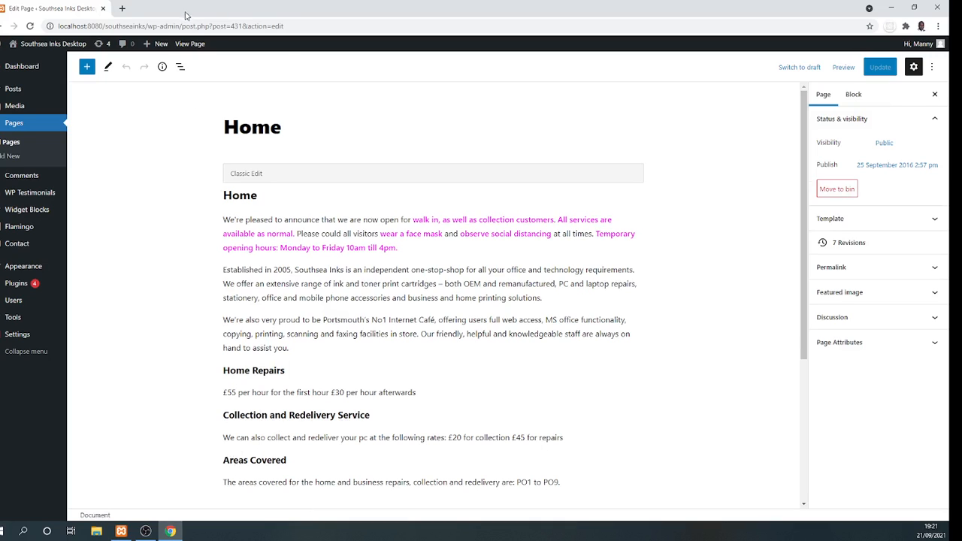
- Open the "sample opening times" post in the post editor
click(9, 91)
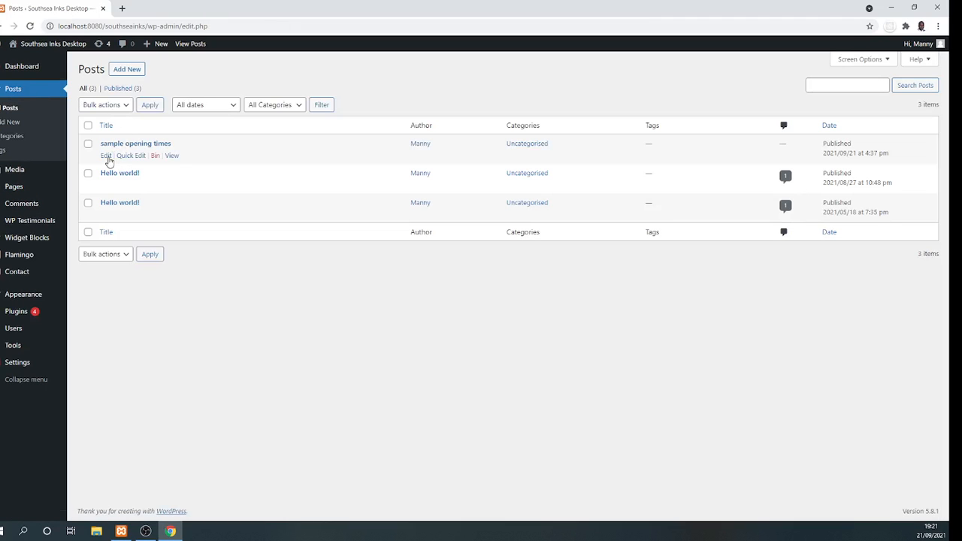
click(106, 157)
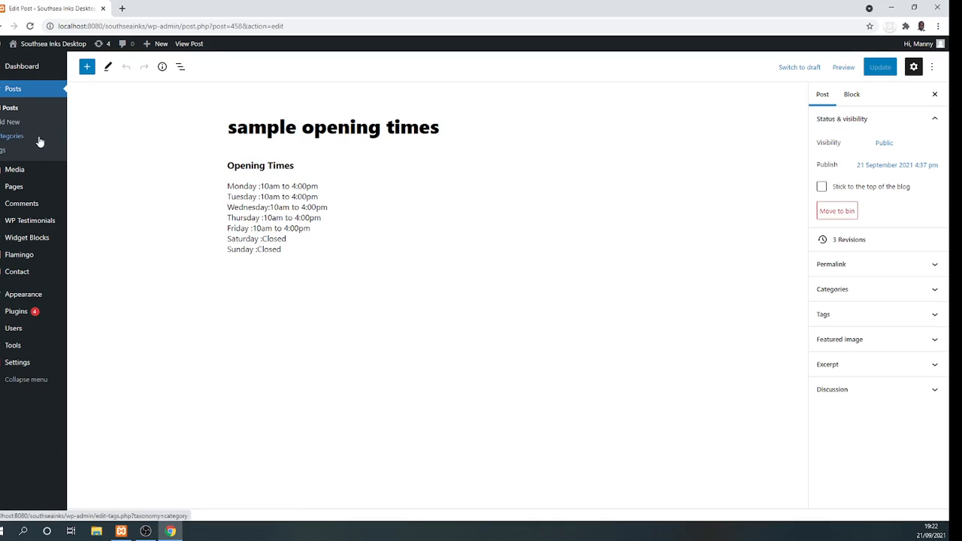
- Open the Opening Times widget block for editing
mouse_move(33, 63)
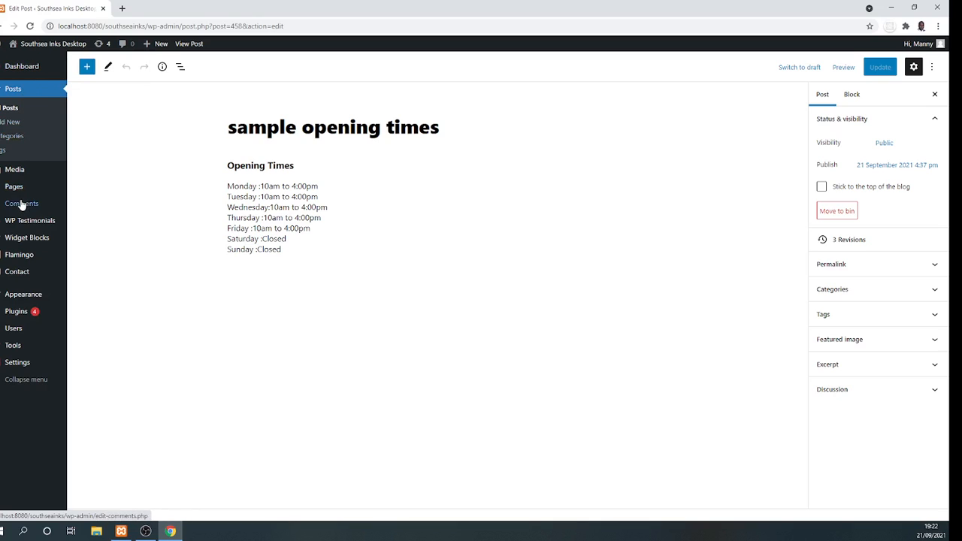
mouse_move(15, 242)
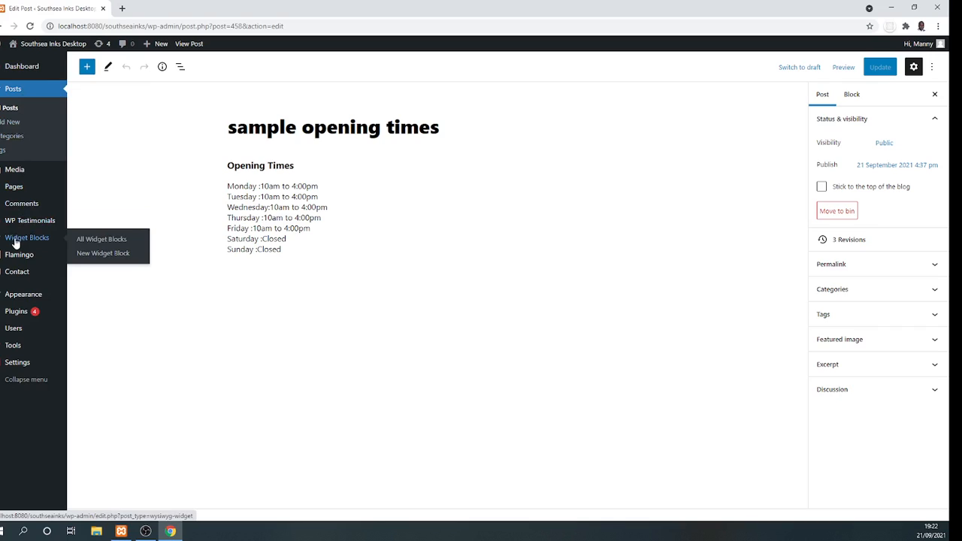
click(16, 242)
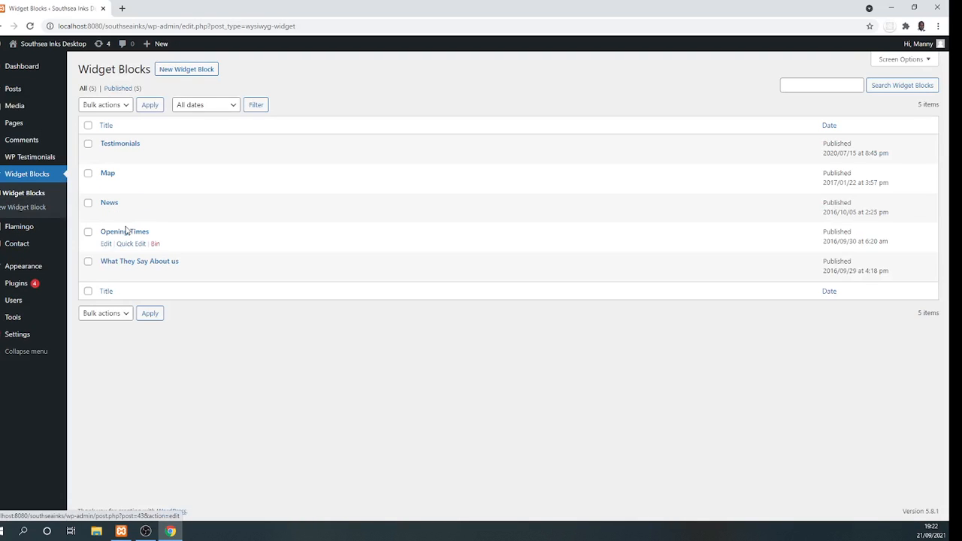
click(104, 248)
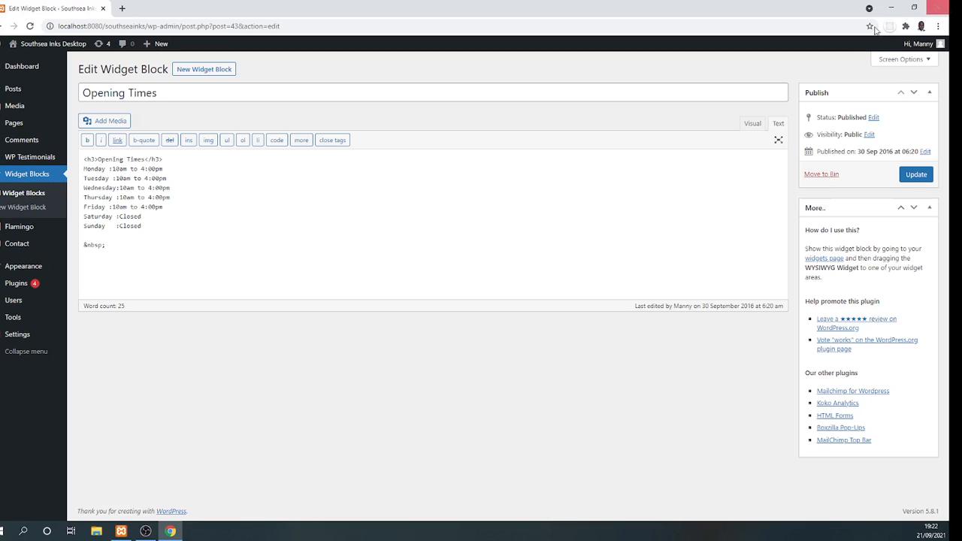
- Examine the Opening Times widget block in both Visual and Text views, comparing the format of its heading and its opening-hours lines
click(752, 123)
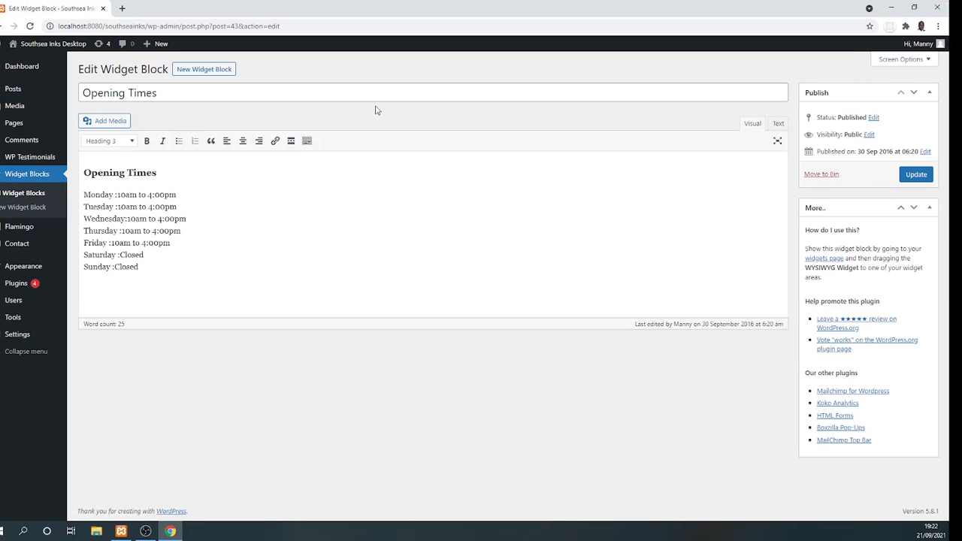
click(779, 124)
click(752, 124)
click(91, 195)
click(108, 174)
click(91, 194)
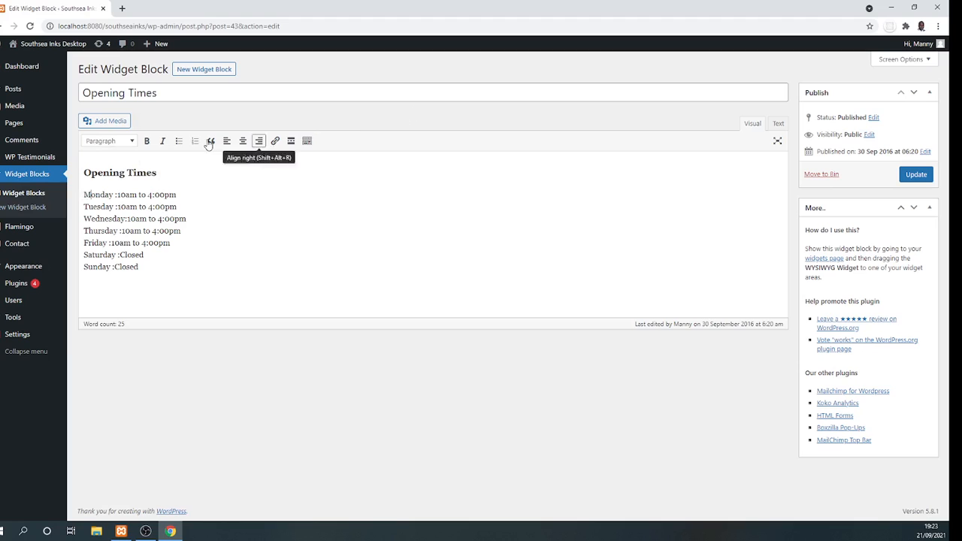
click(102, 172)
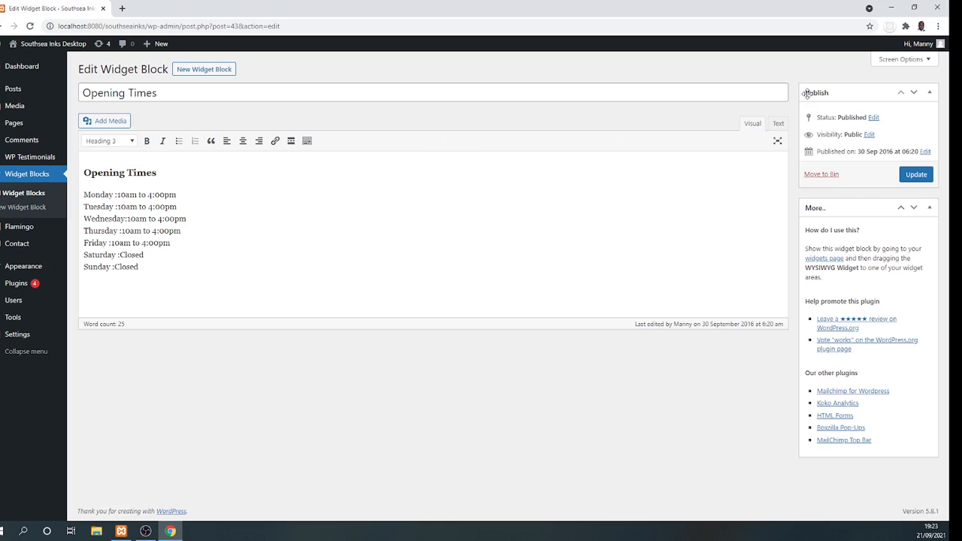
click(779, 124)
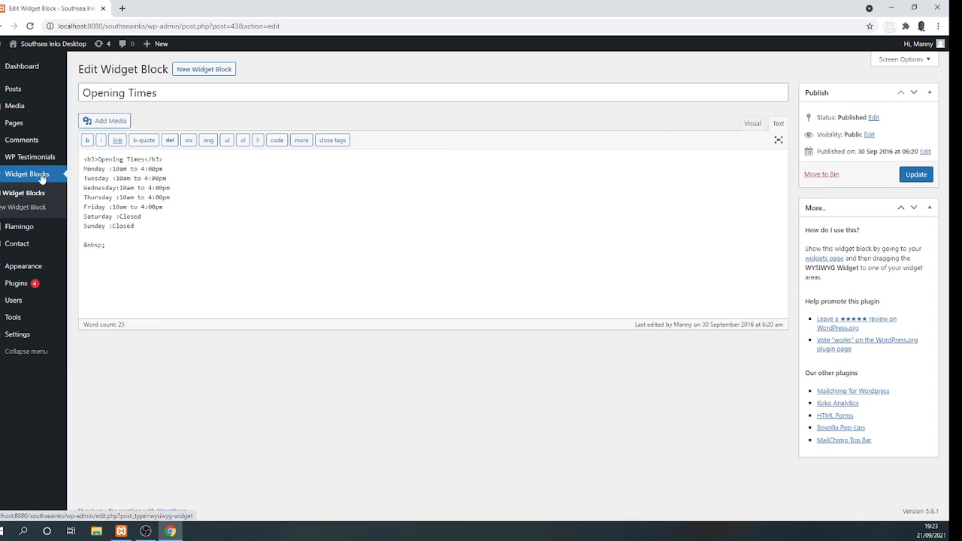
- Open the list of all WP Testimonials entries and look over it
mouse_move(39, 163)
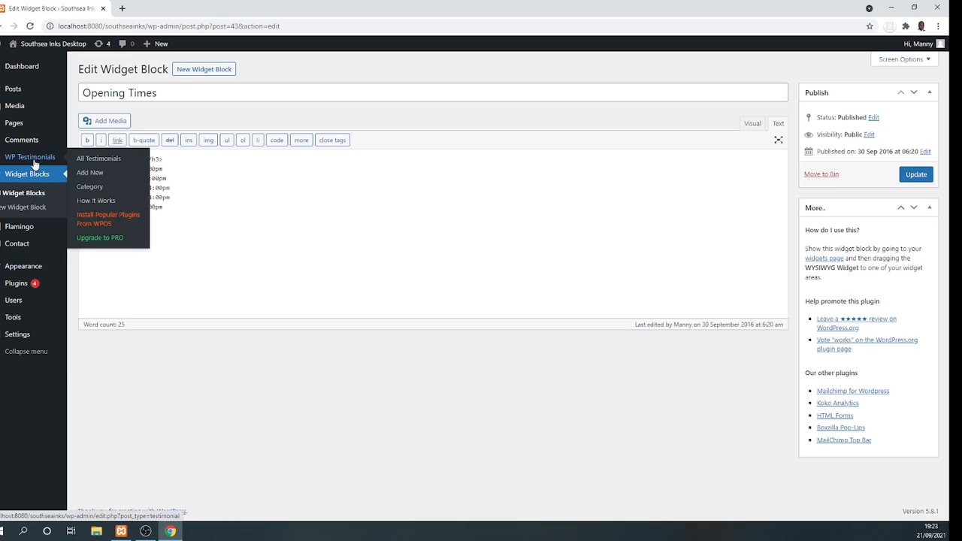
click(34, 163)
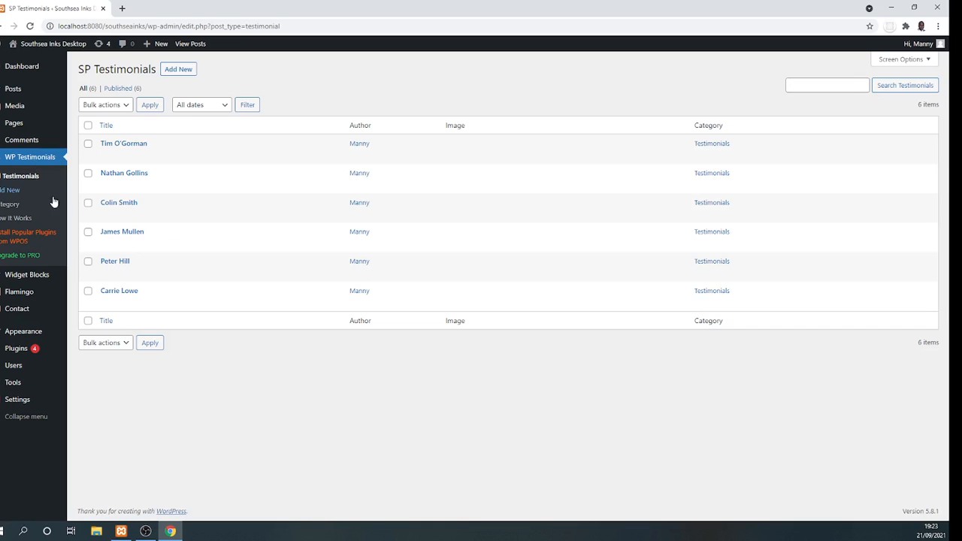
mouse_move(128, 301)
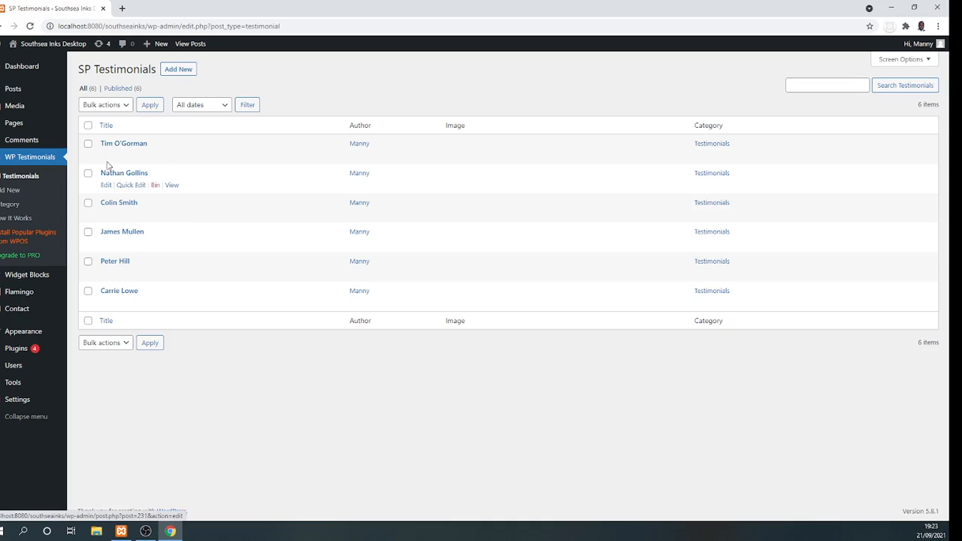
- View the testimonials slider, Opening Times and map sections in the lower part of the public home page
click(53, 45)
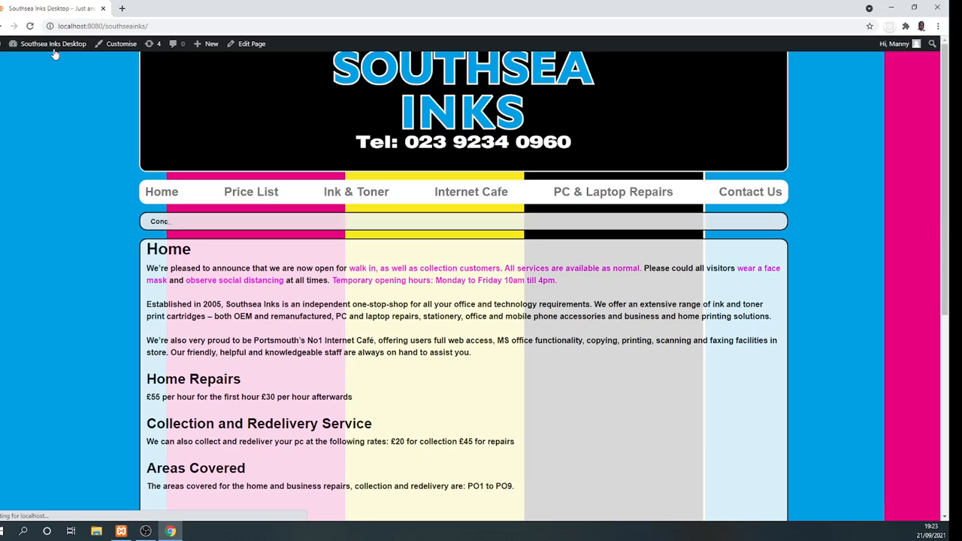
drag(950, 109, 933, 305)
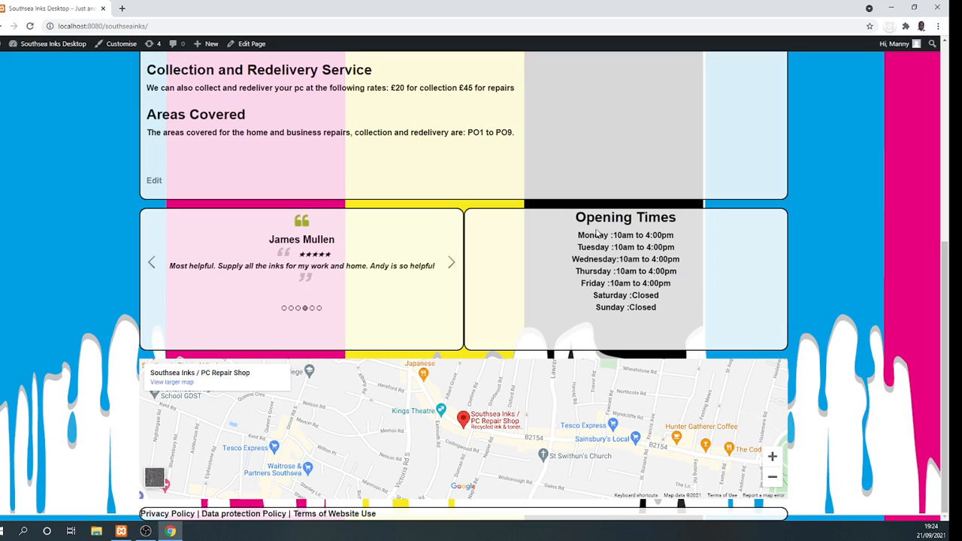
- Open the Home front page for editing from the admin area and look through its full content
click(33, 44)
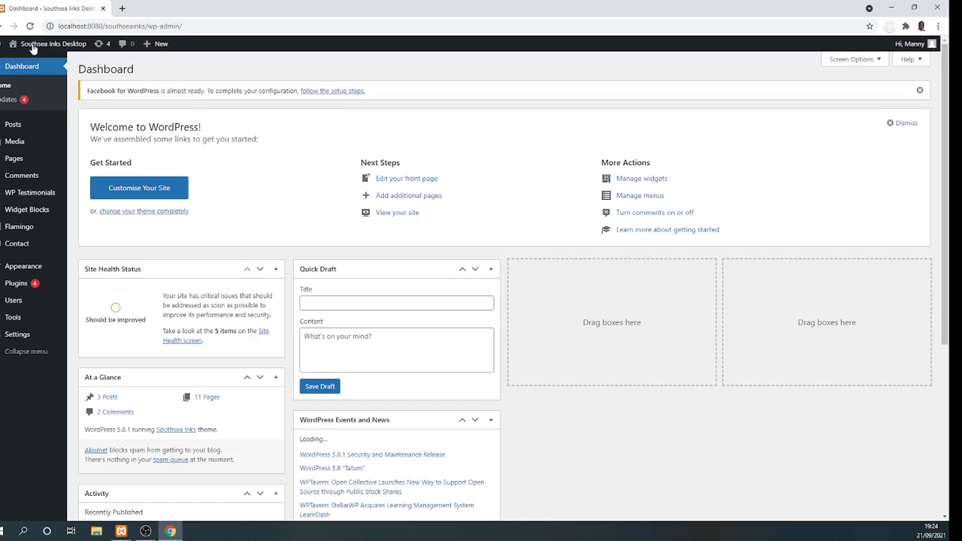
click(15, 163)
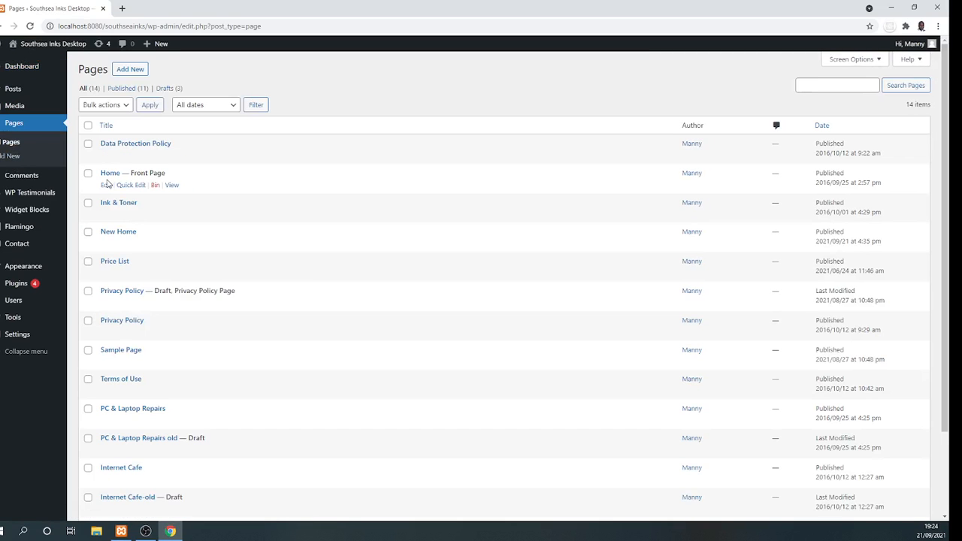
click(106, 185)
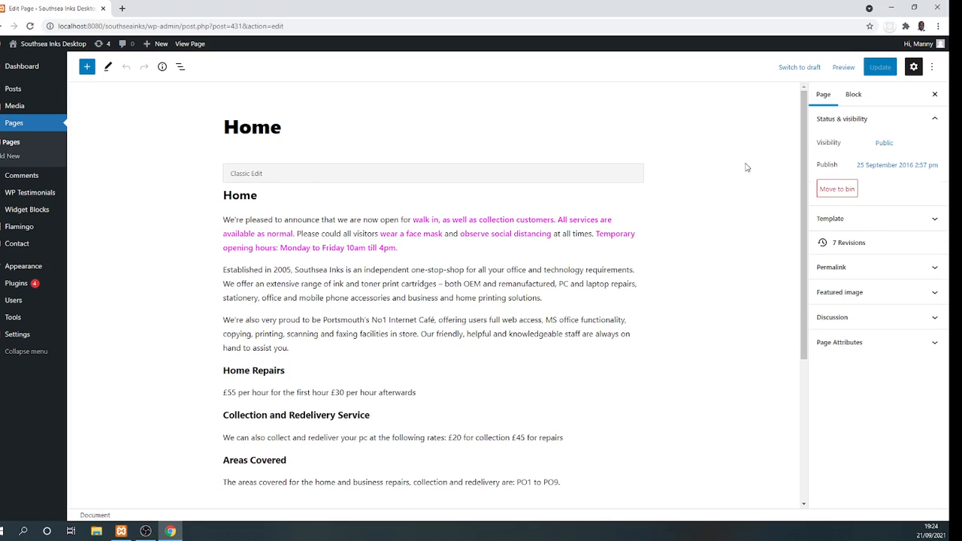
scroll(788, 248, down, 3)
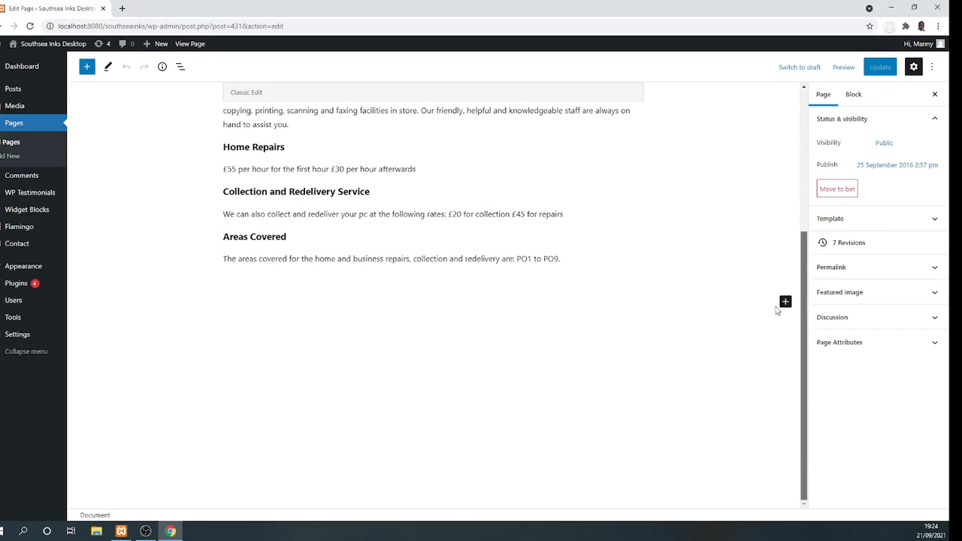
scroll(769, 336, up, 3)
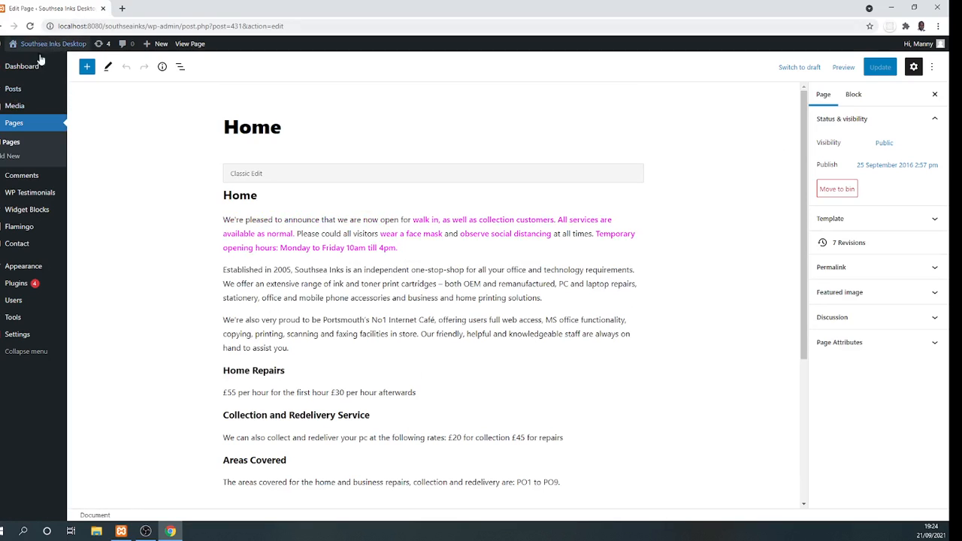
- Open the list of all posts in the admin area
mouse_move(22, 108)
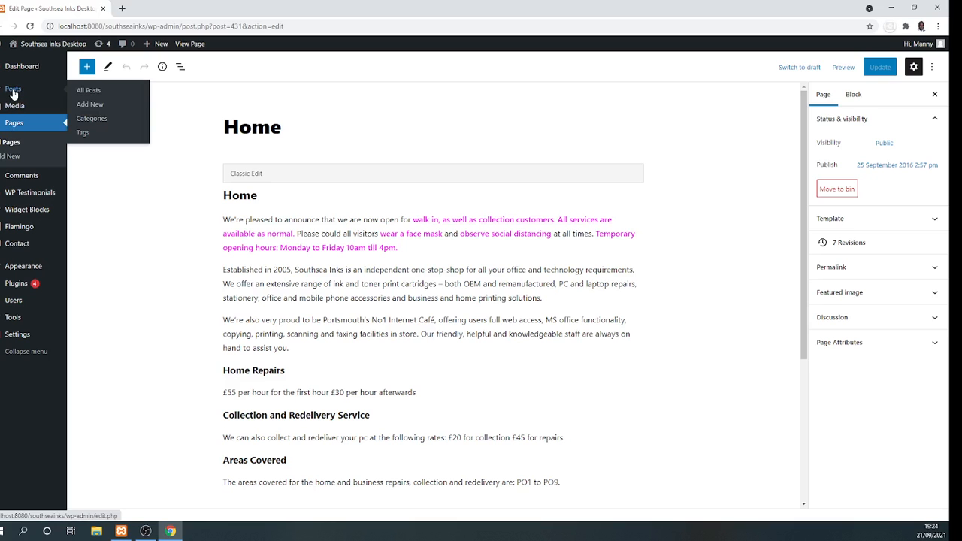
click(14, 92)
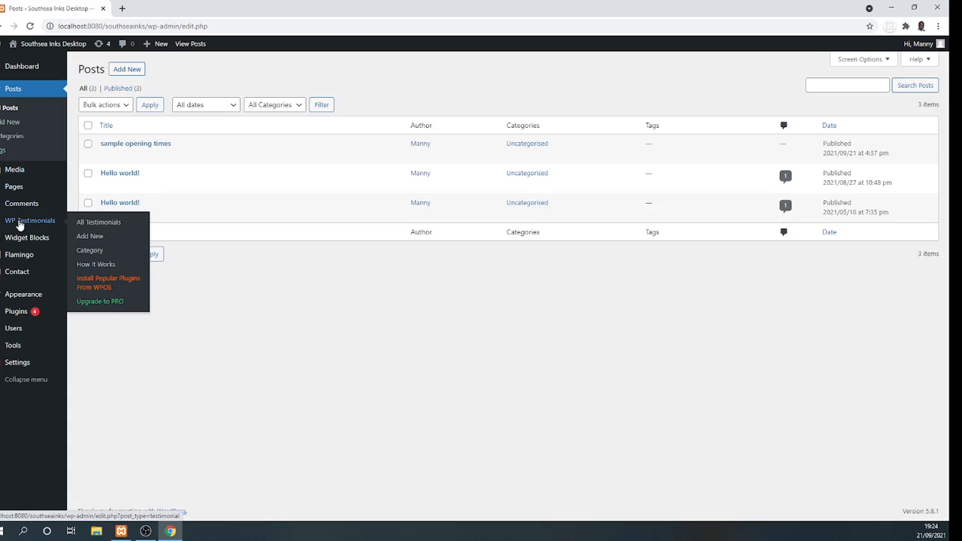
- Look over the testimonials list and the Opening Times widget block's content, and compare them with the lower part of the public home page
click(19, 223)
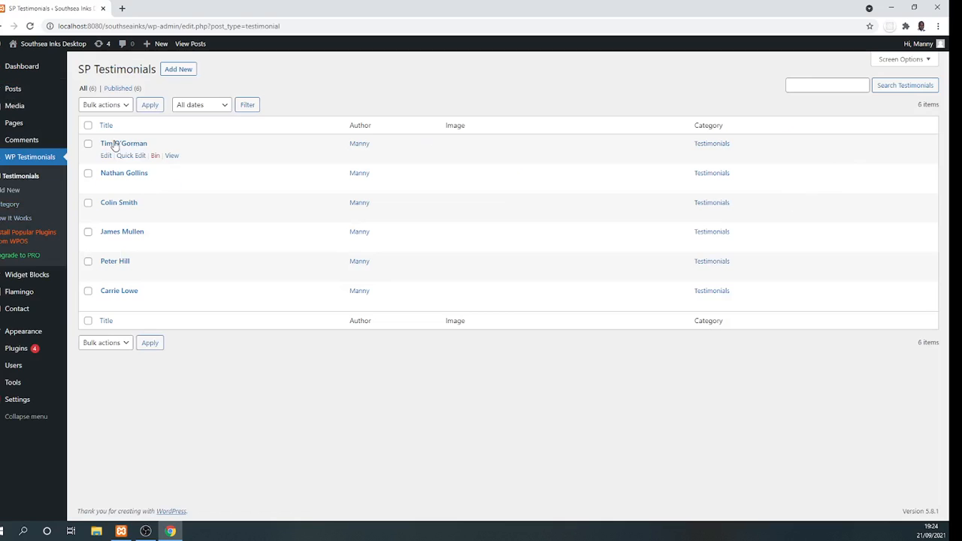
click(24, 278)
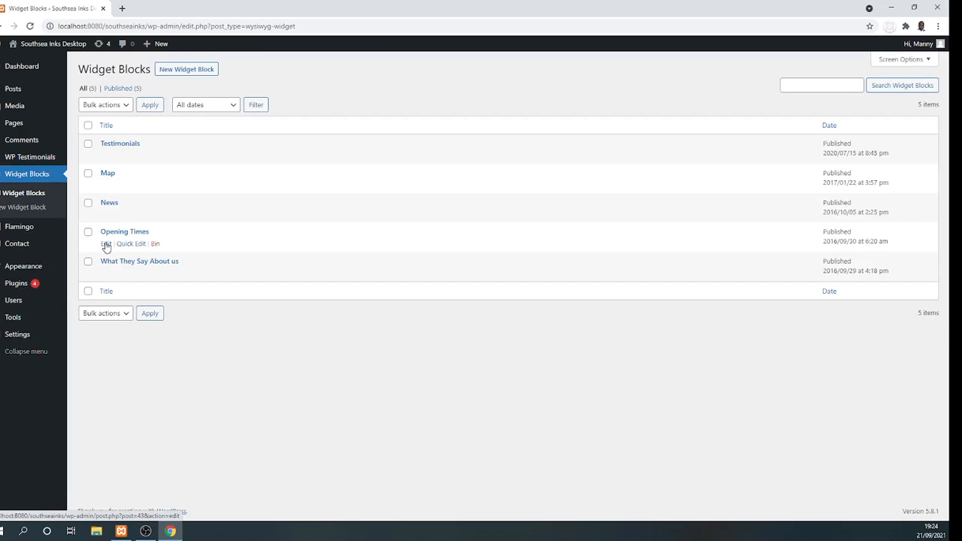
click(106, 245)
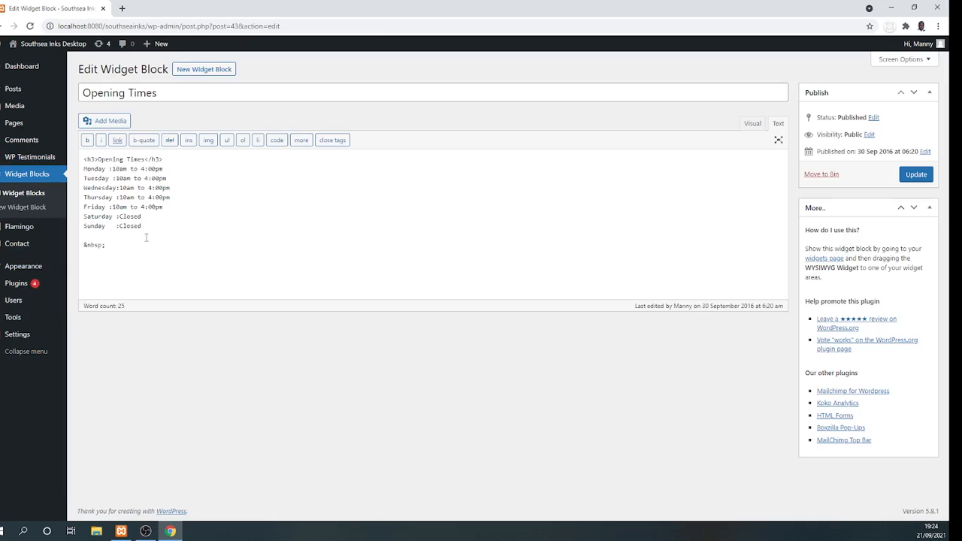
click(69, 44)
scroll(292, 293, down, 5)
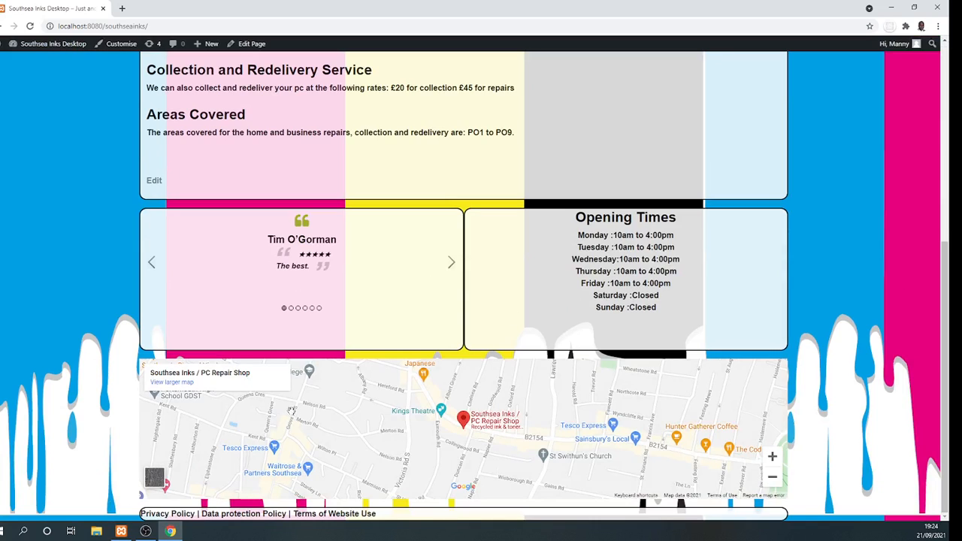
- Open the Map widget block for editing from the admin area and show its content in the visual editor
click(66, 45)
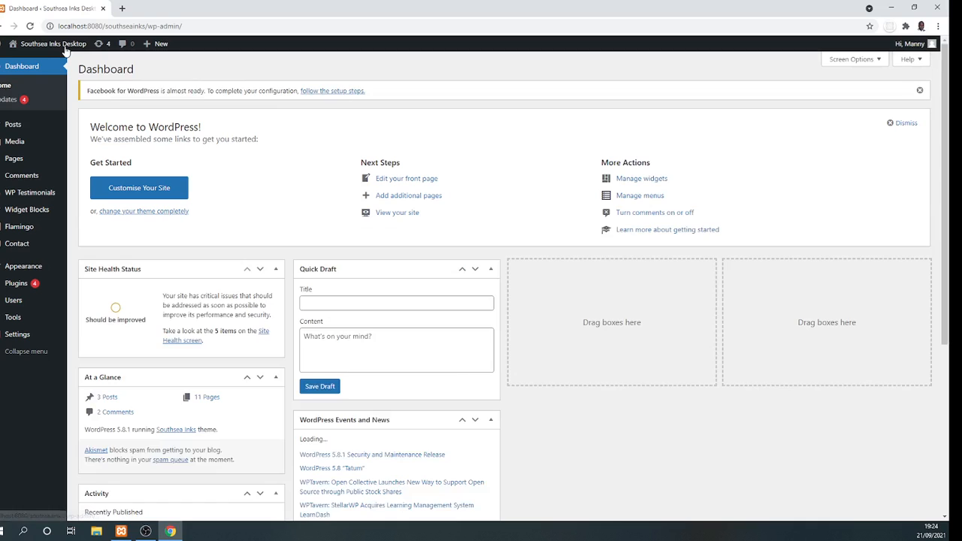
click(26, 211)
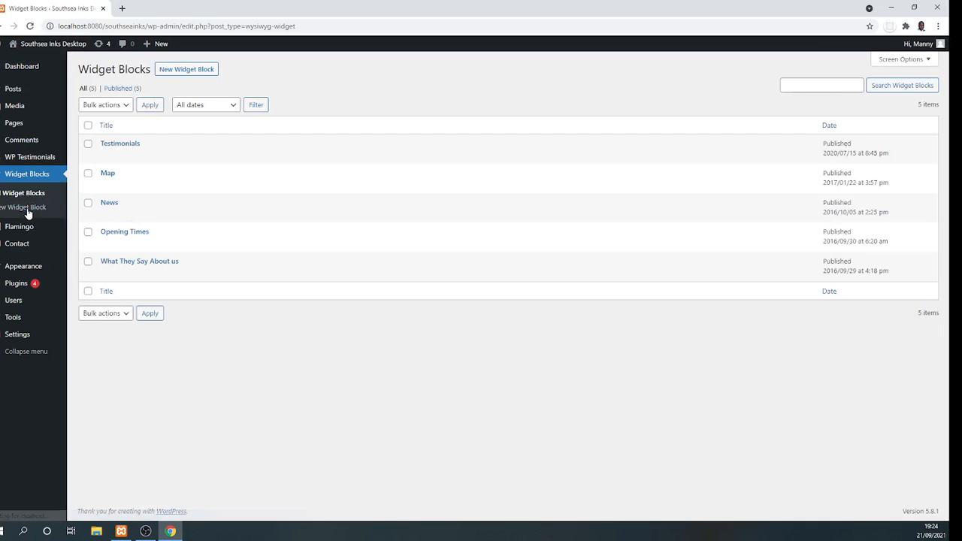
click(106, 186)
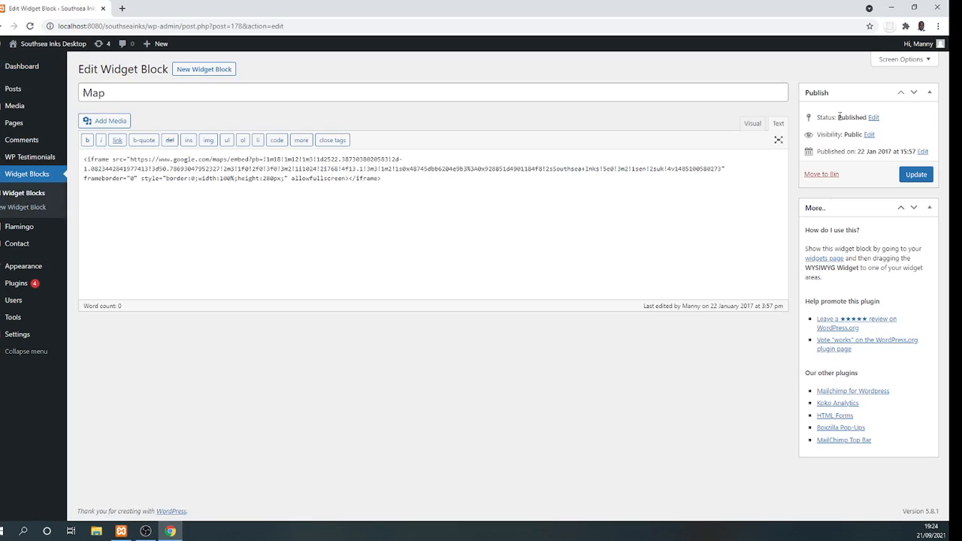
click(754, 127)
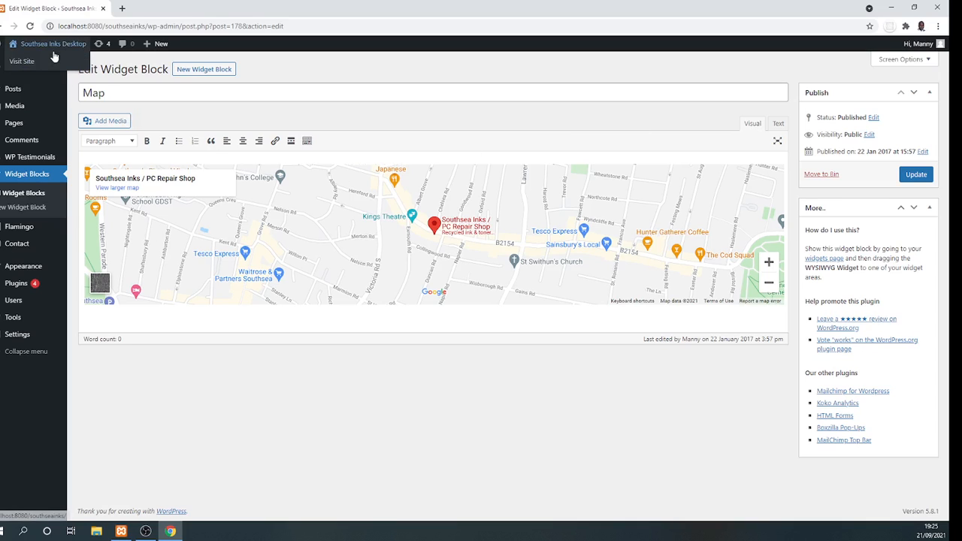
- Visit the public site and look through the home page from the header to the lower sections
click(54, 58)
mouse_move(82, 47)
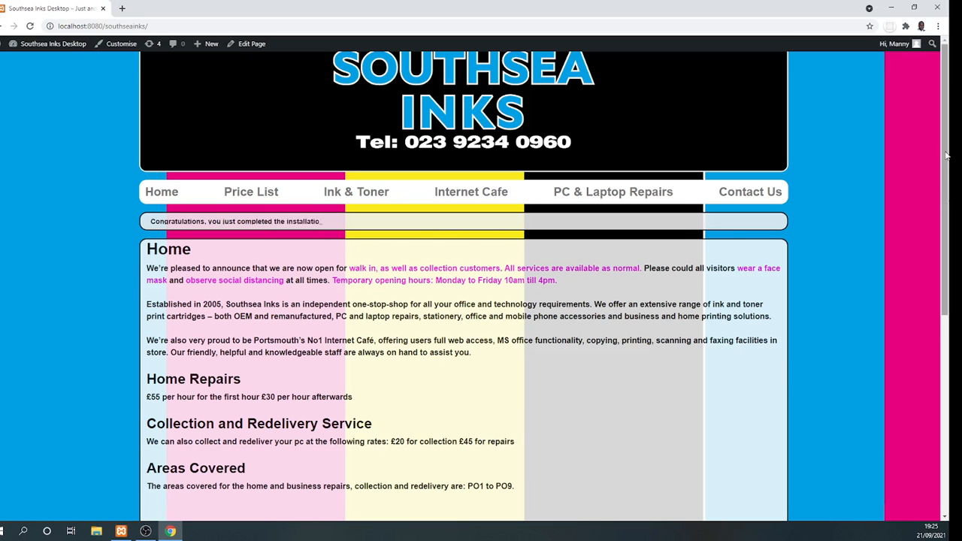
scroll(942, 176, down, 1)
drag(942, 177, 950, 67)
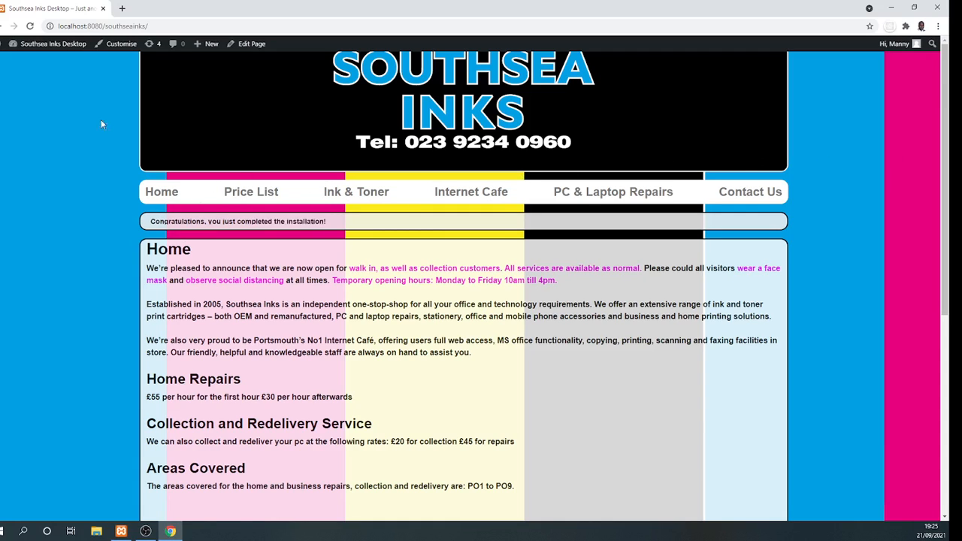
- Return to the admin dashboard and open the list of installed plugins to examine the Classic Editor entry
click(60, 45)
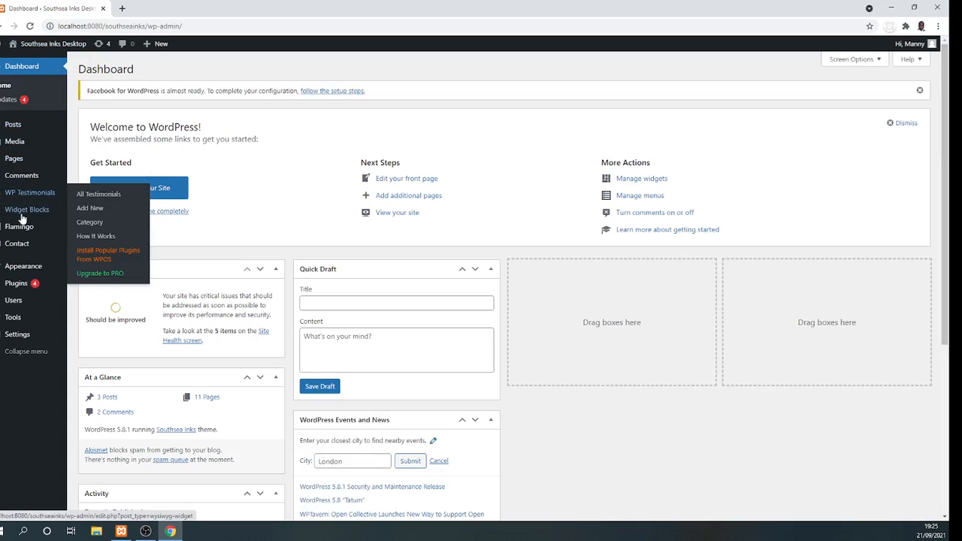
mouse_move(22, 217)
mouse_move(15, 163)
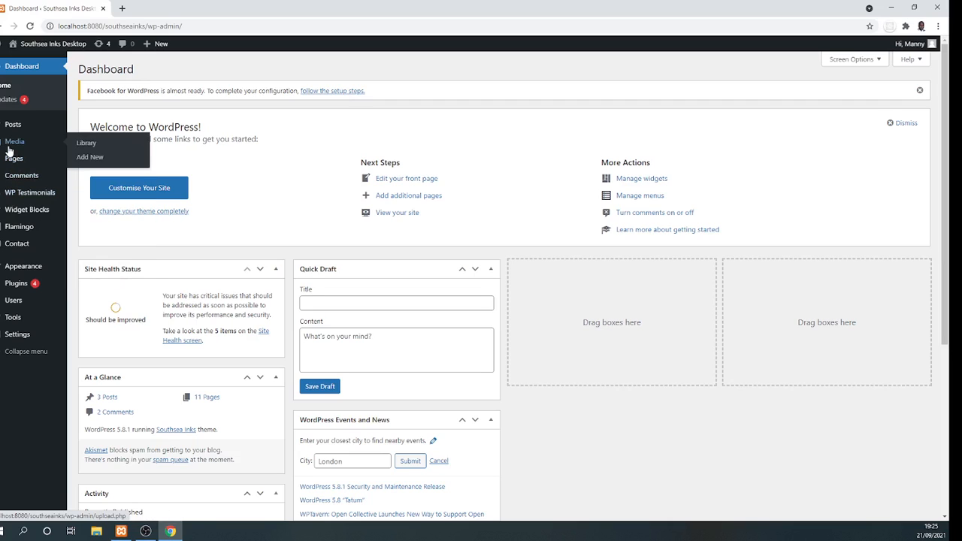
mouse_move(16, 272)
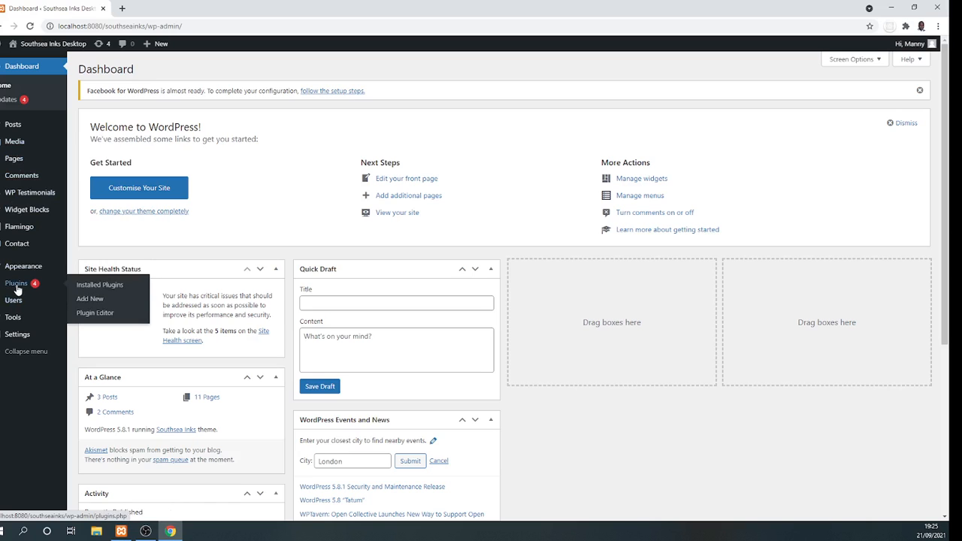
click(16, 286)
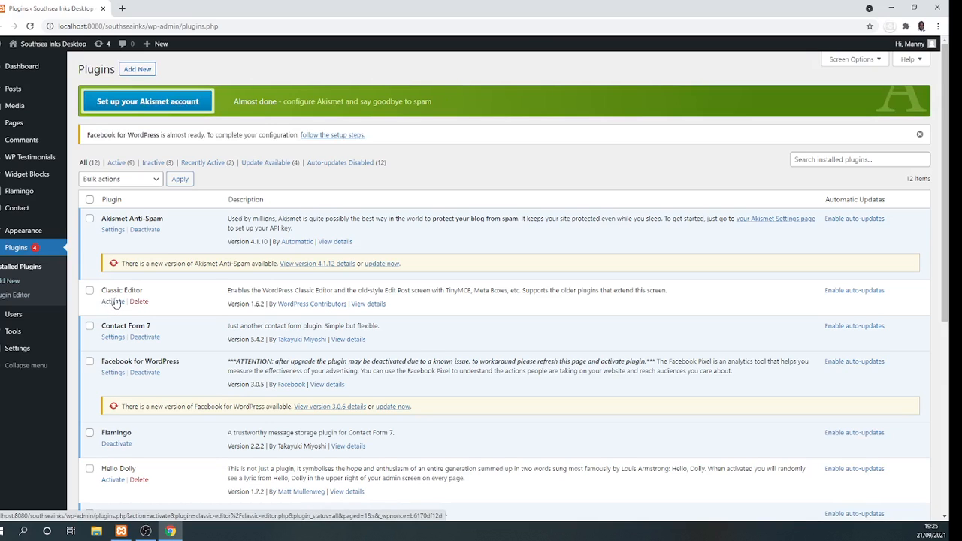
- Open the Home front page for editing from the list of all pages
click(17, 132)
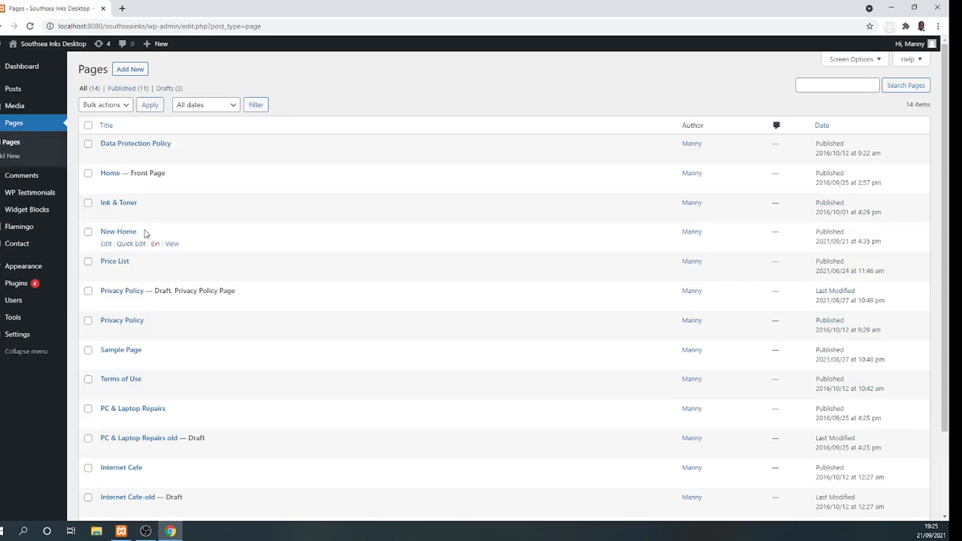
click(105, 186)
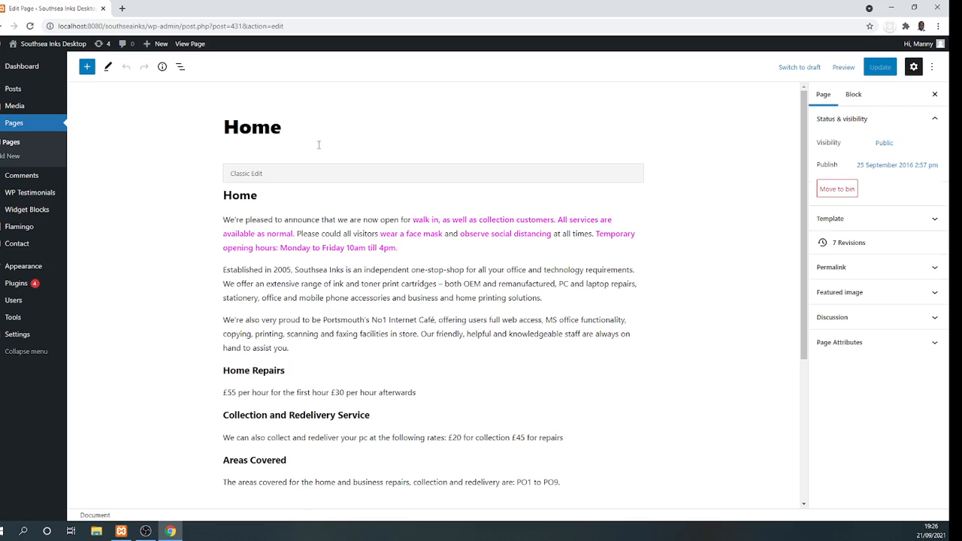
drag(806, 111, 791, 286)
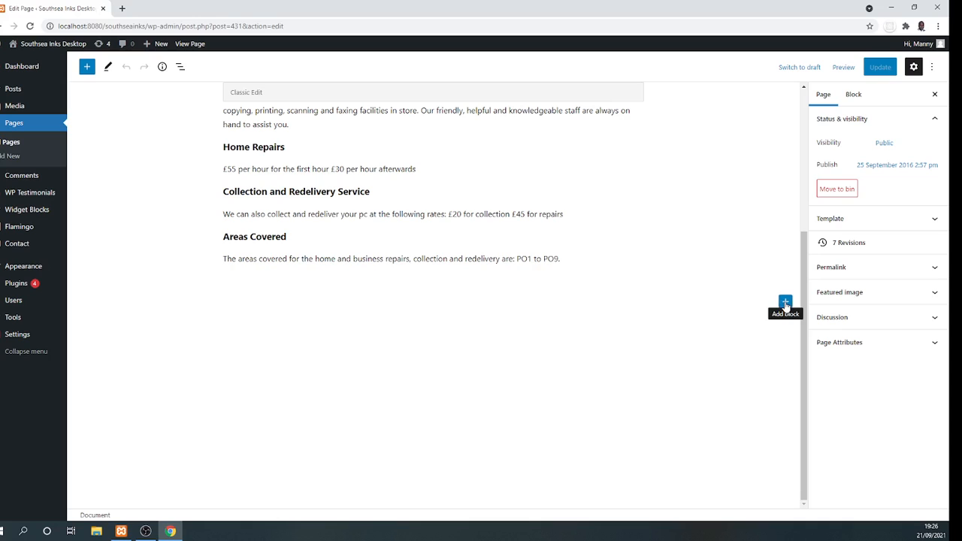
click(786, 303)
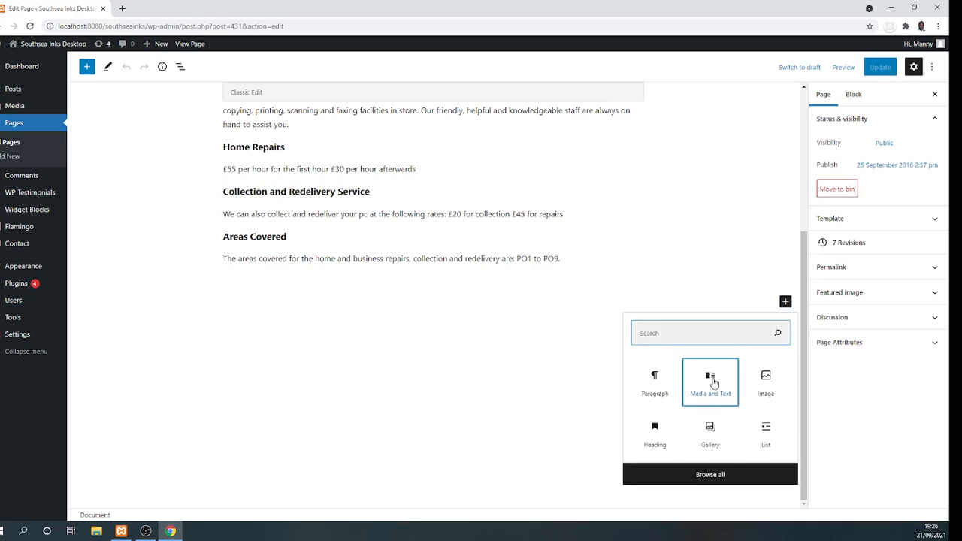
click(710, 382)
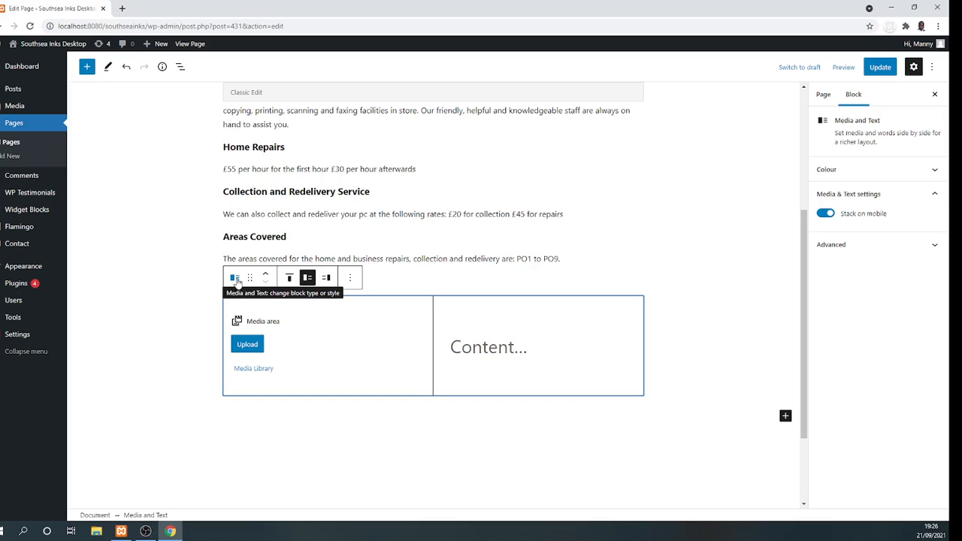
click(242, 343)
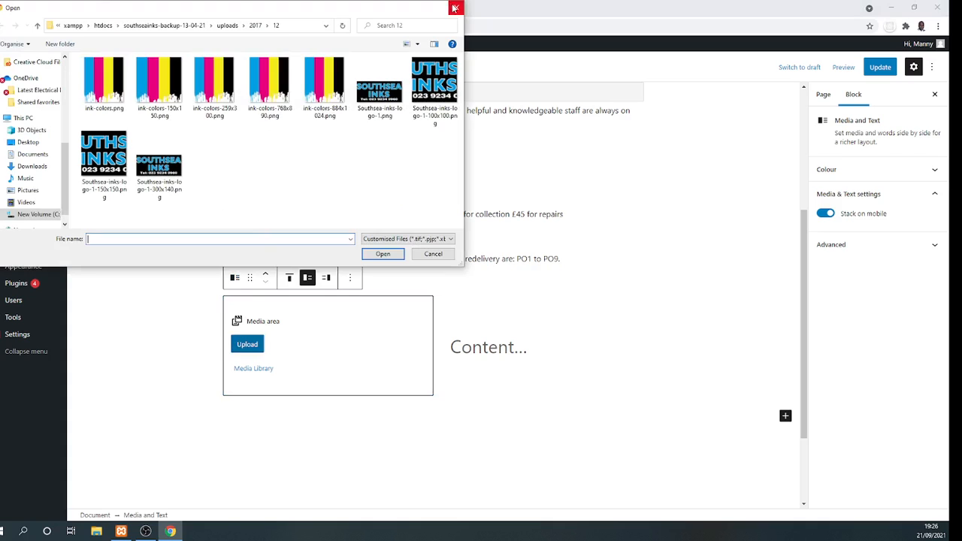
click(455, 8)
click(256, 368)
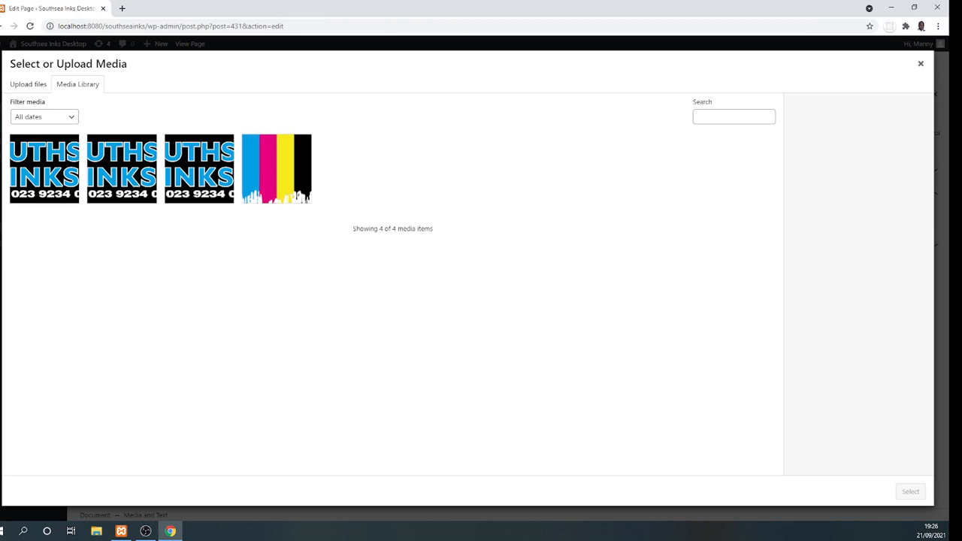
key(alt+Left)
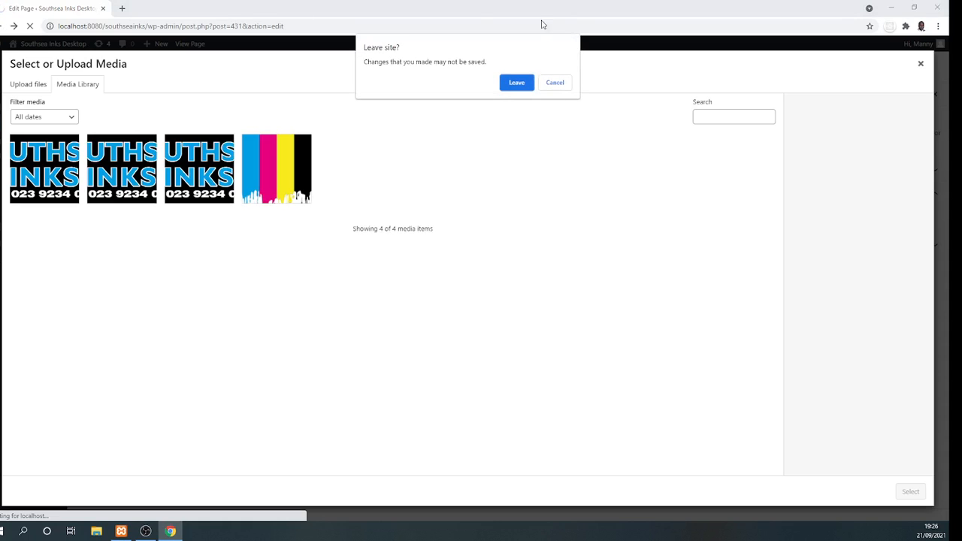
click(524, 83)
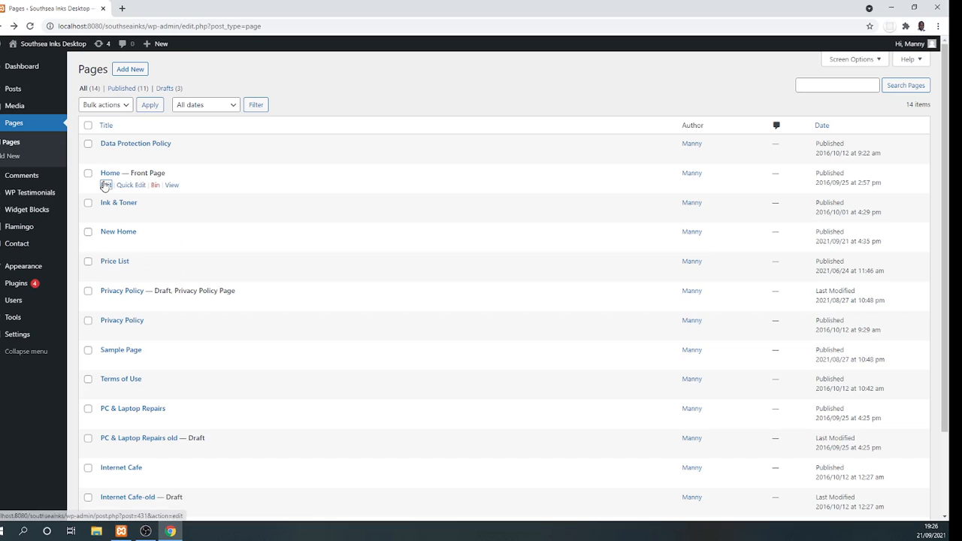
- Add a Media and Text block below Areas Covered on the Home front page and upload Southsea-inks-logo-1-300x140.png as its media
click(105, 185)
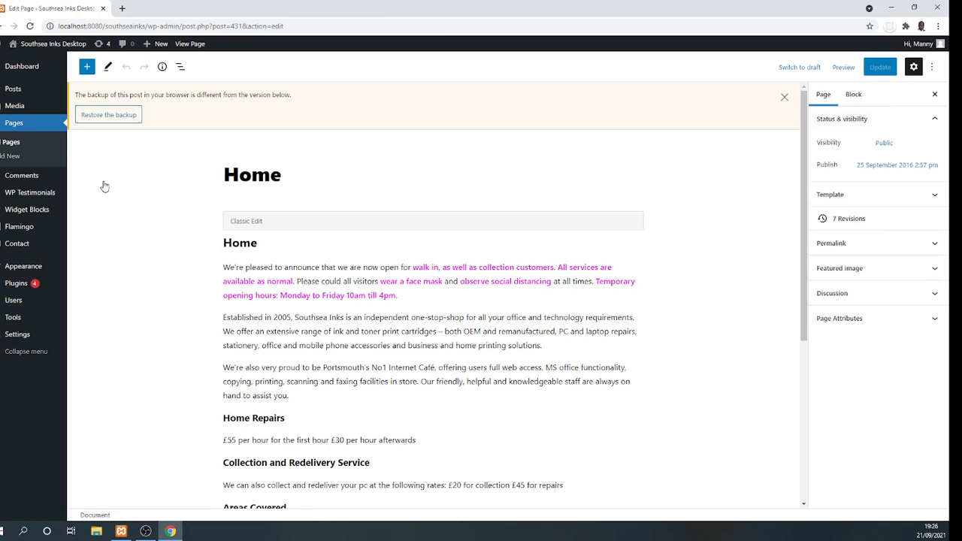
drag(803, 203, 774, 357)
click(783, 301)
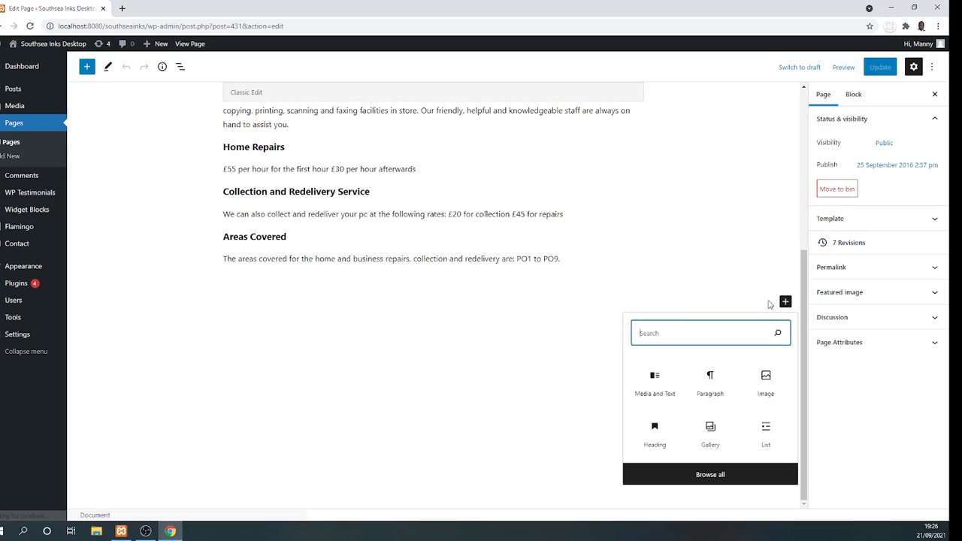
click(655, 369)
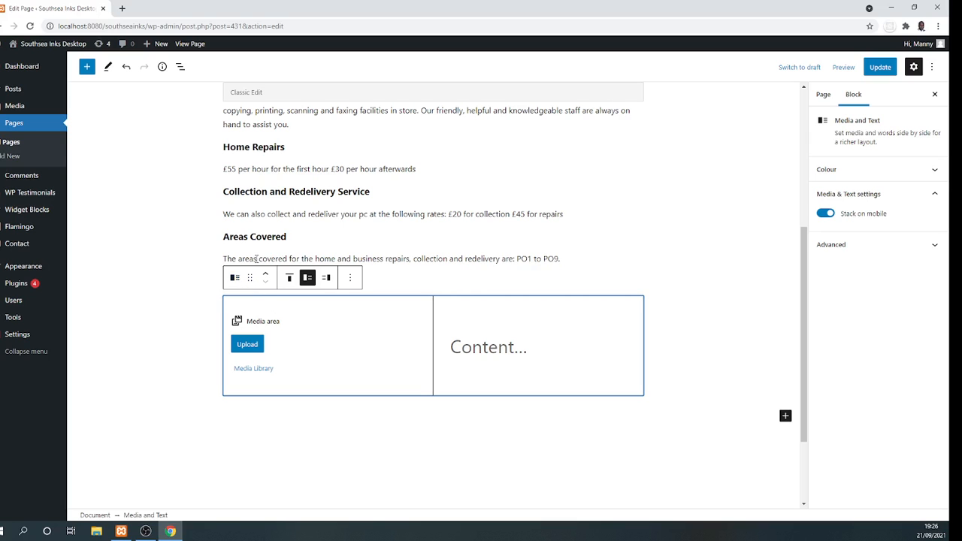
click(247, 345)
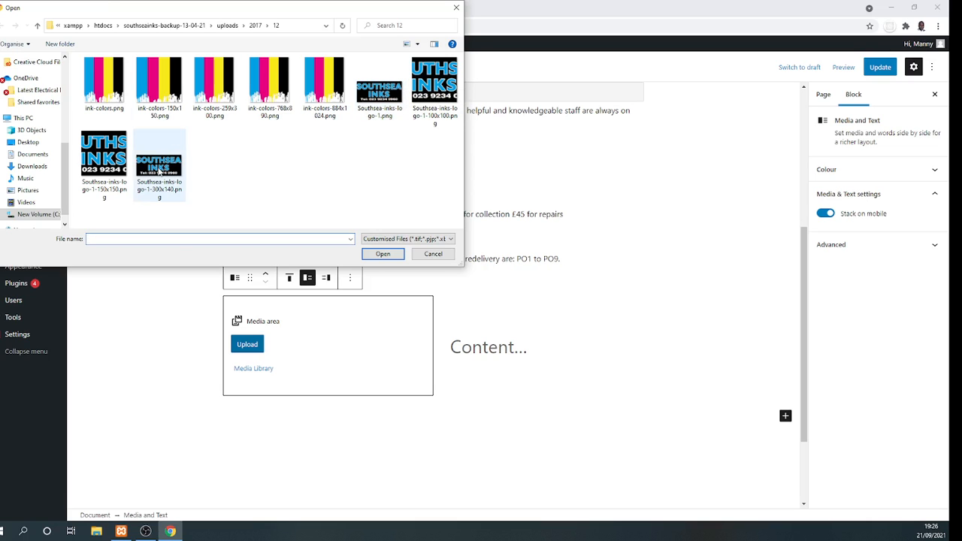
double_click(159, 178)
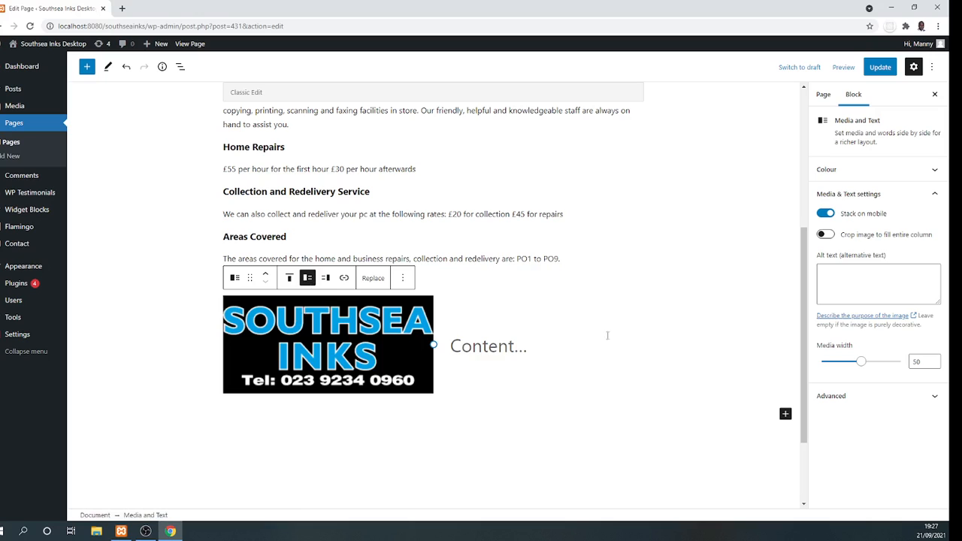
- Enter "This is a some right text." as the content beside the logo image and update the Home page
click(492, 347)
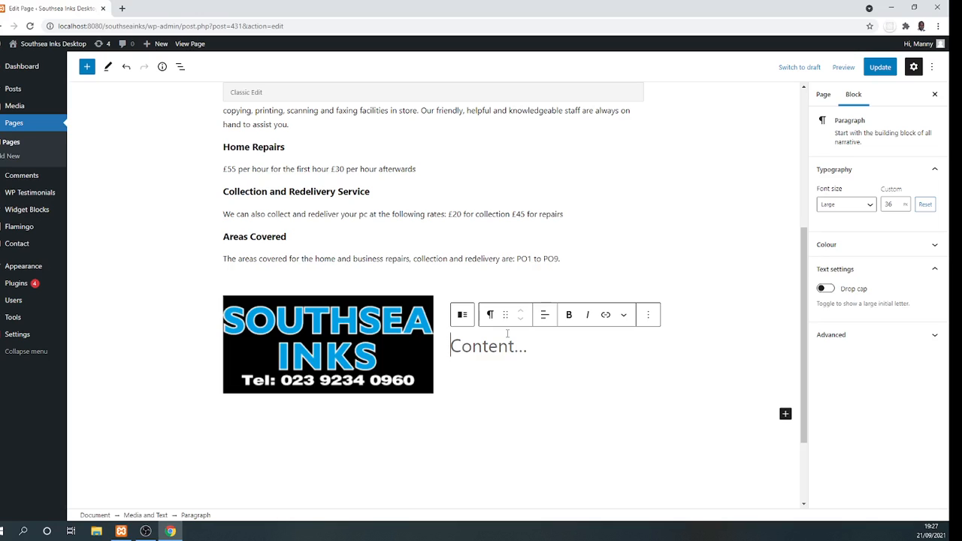
text(This is )
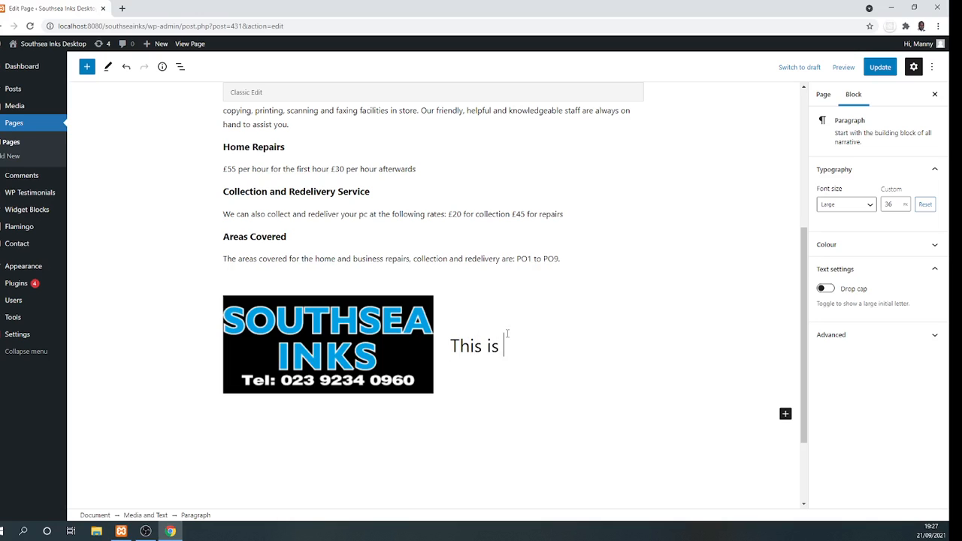
text(a some righ)
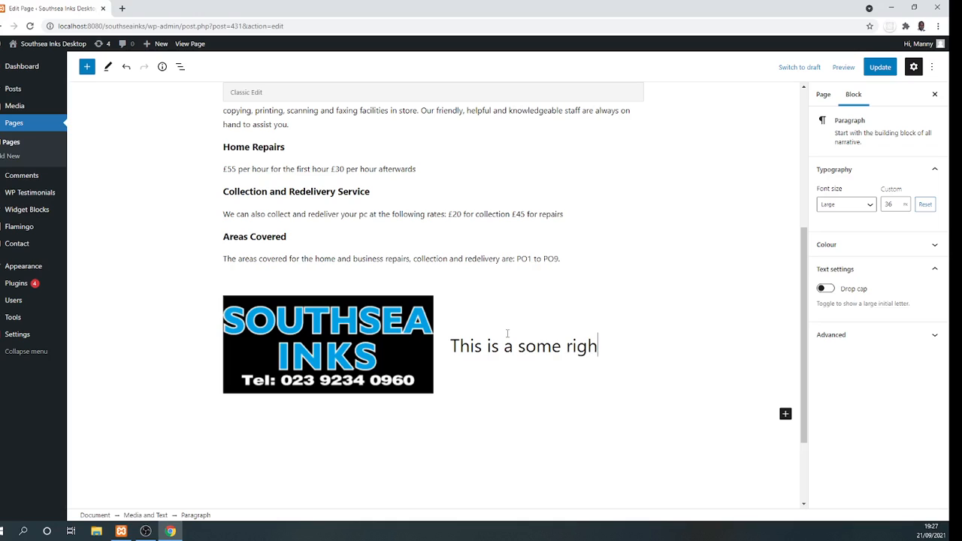
text(t text)
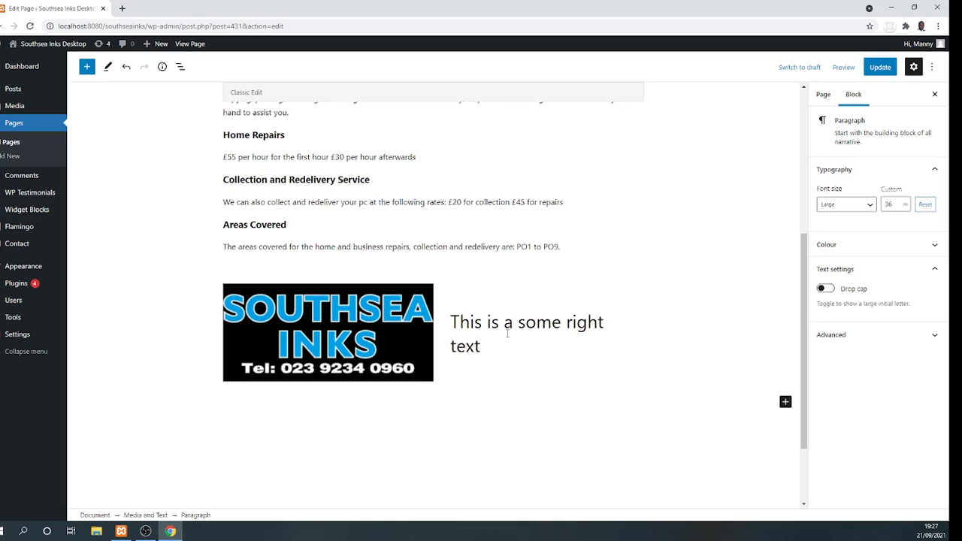
text(.)
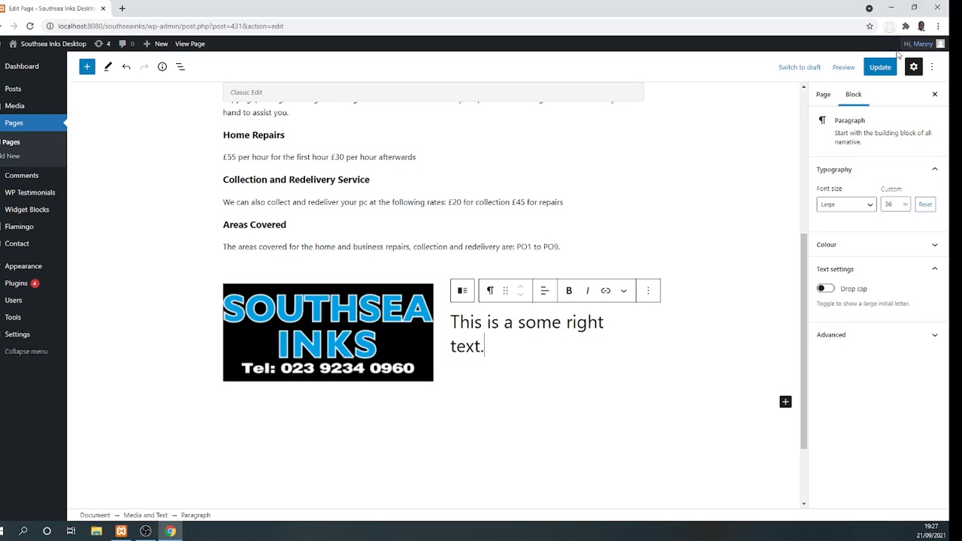
click(881, 67)
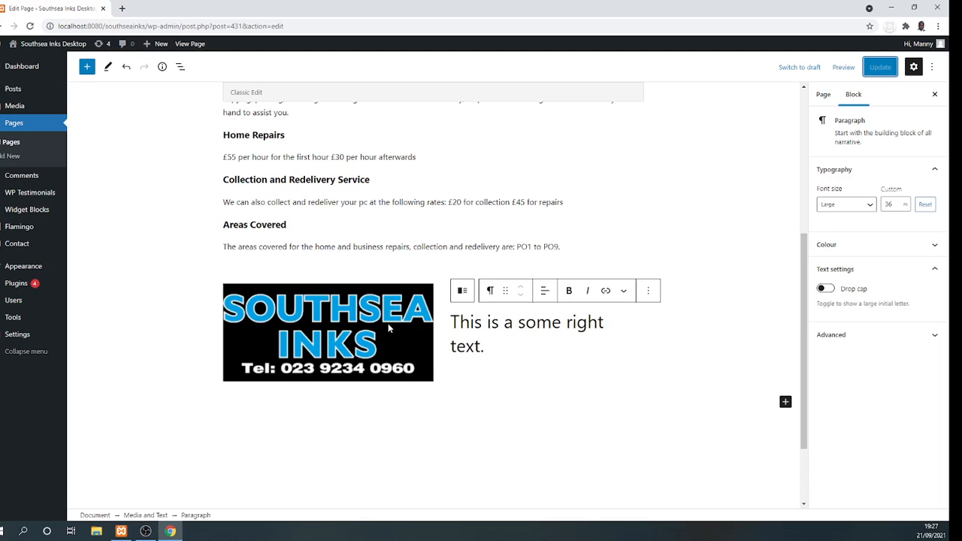
- View the live site's Home page and examine the logo and text block below Areas Covered
mouse_move(23, 243)
click(53, 44)
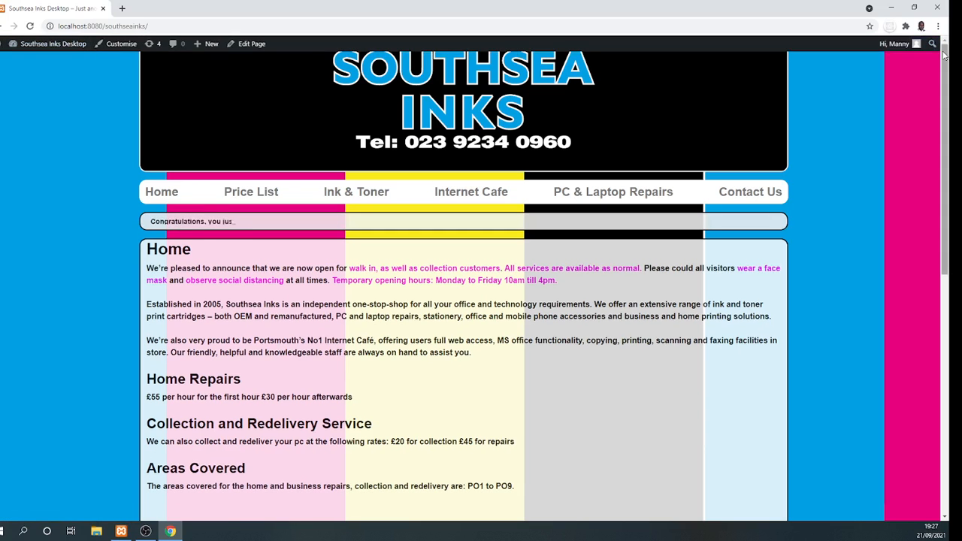
drag(945, 67, 949, 254)
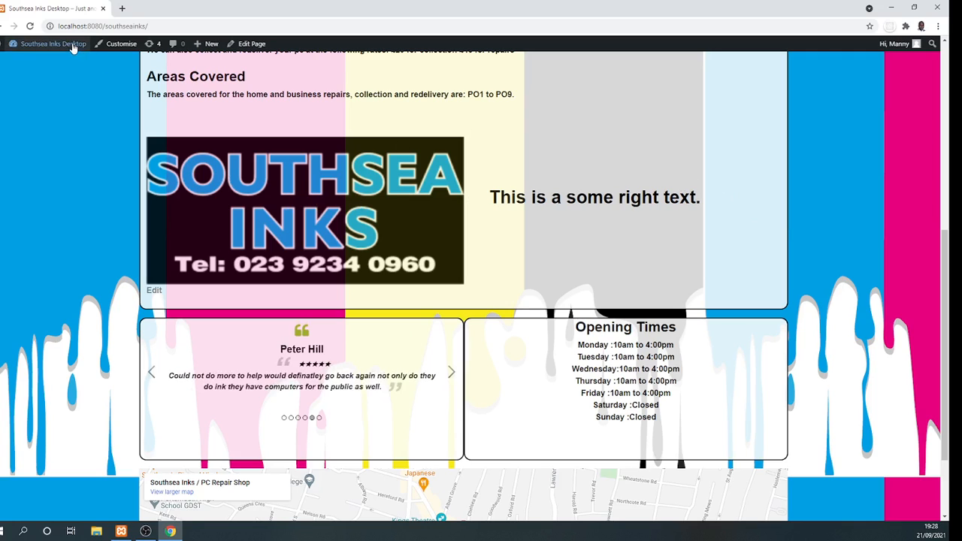
- Return to the admin dashboard and reopen the Home front page for editing to examine its logo and text block
mouse_move(45, 44)
click(41, 62)
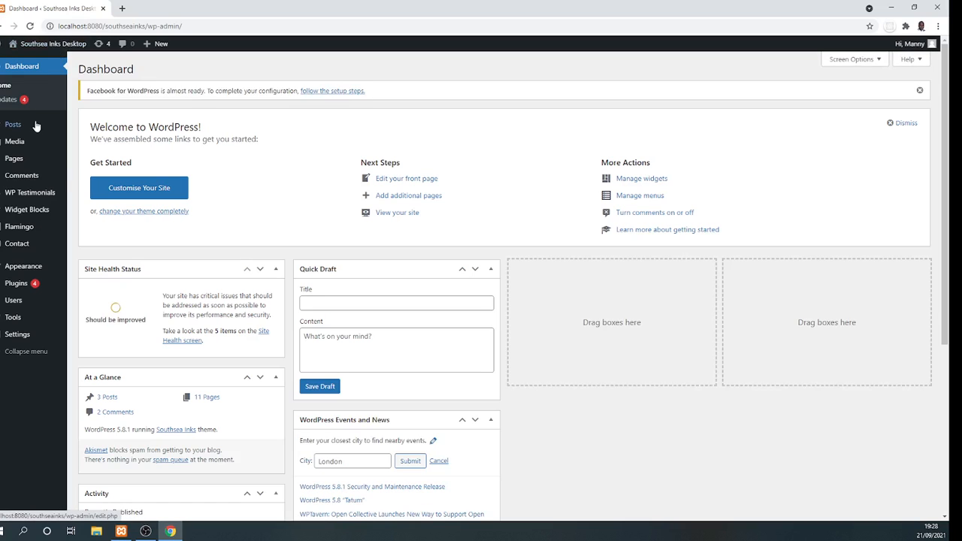
click(20, 159)
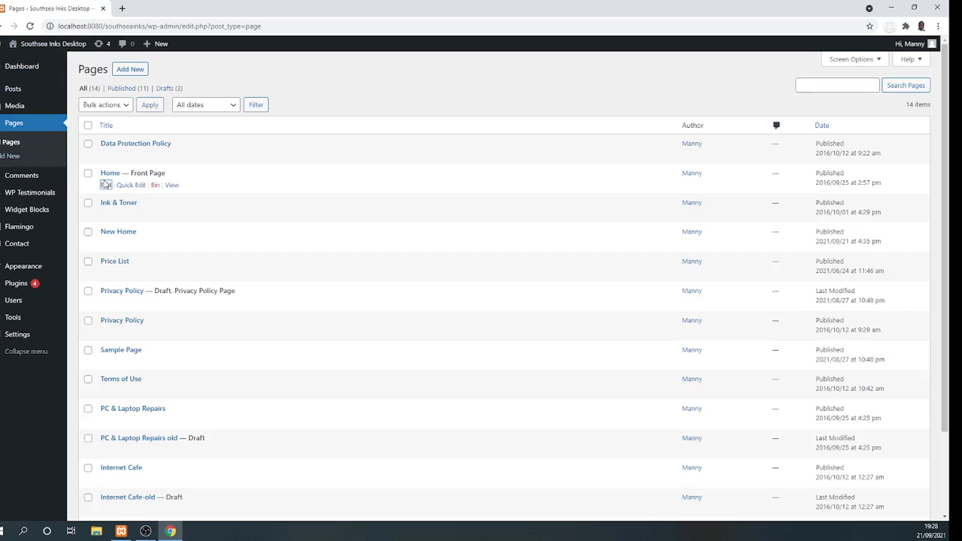
click(105, 185)
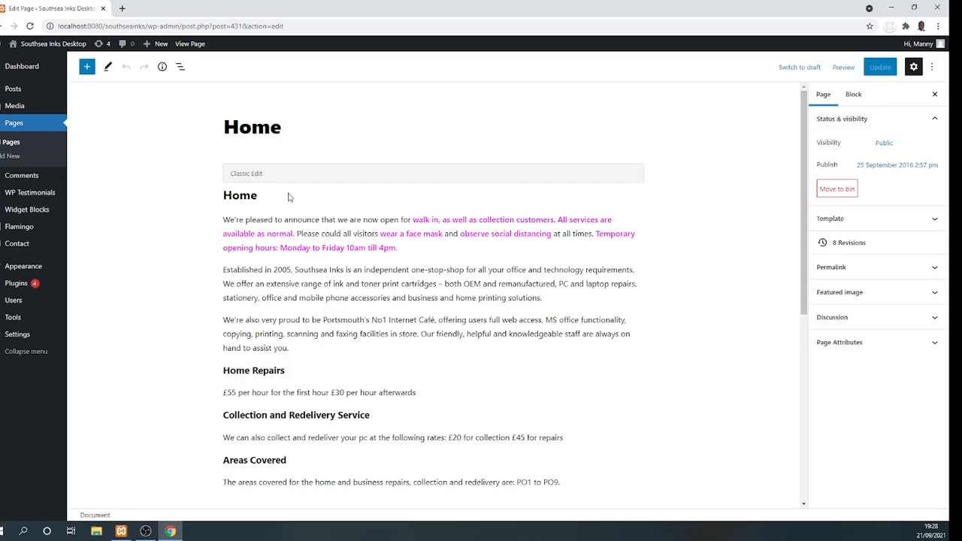
right_click(301, 232)
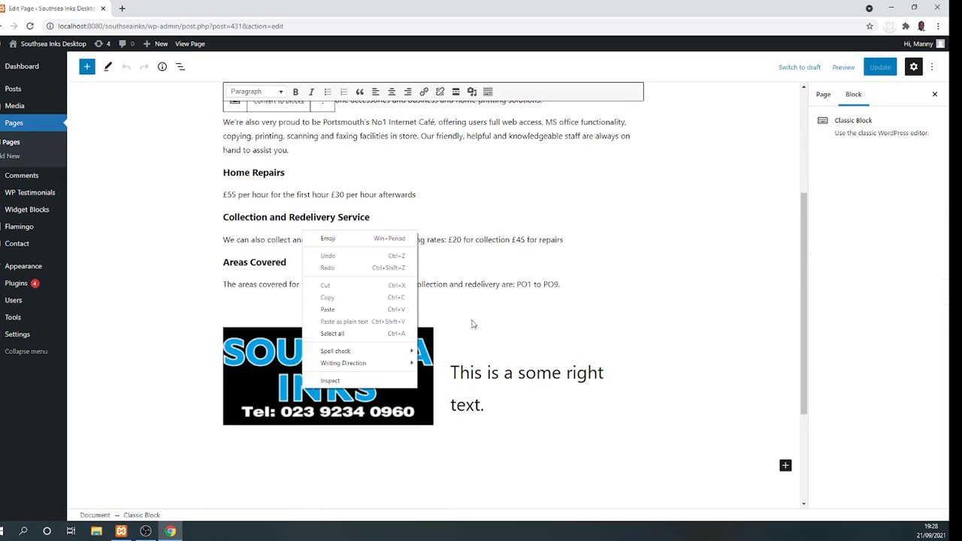
click(526, 373)
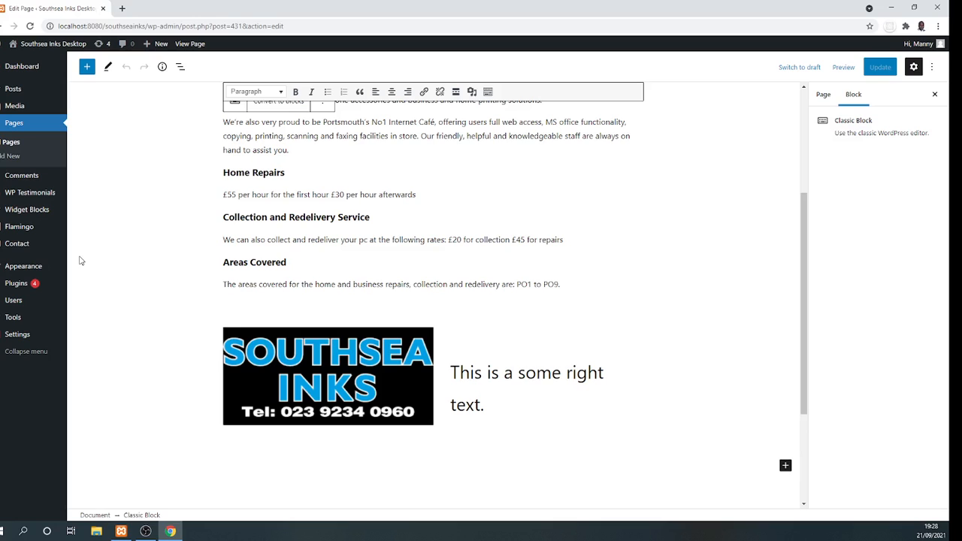
- Leave the page editor without saving and activate the Classic Editor plugin in the list of installed plugins
mouse_move(32, 270)
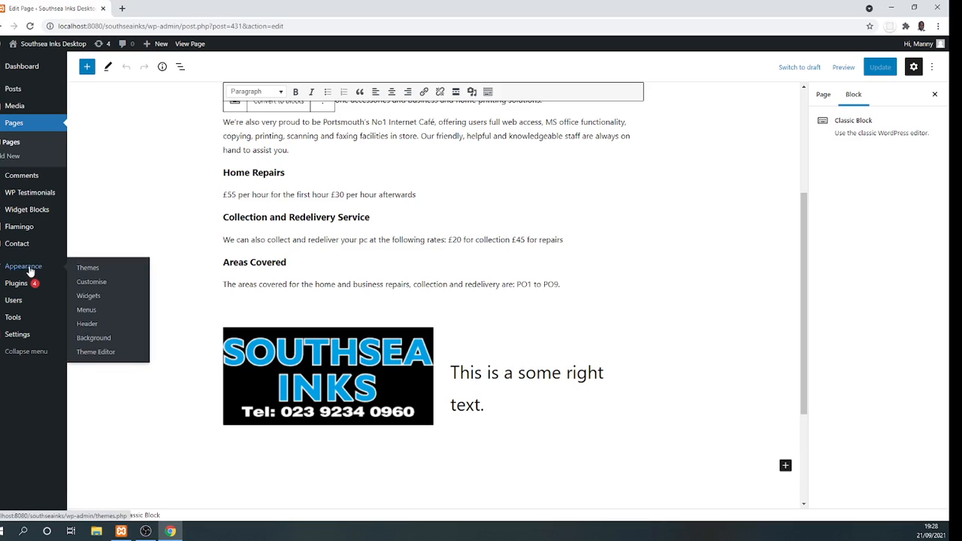
click(7, 287)
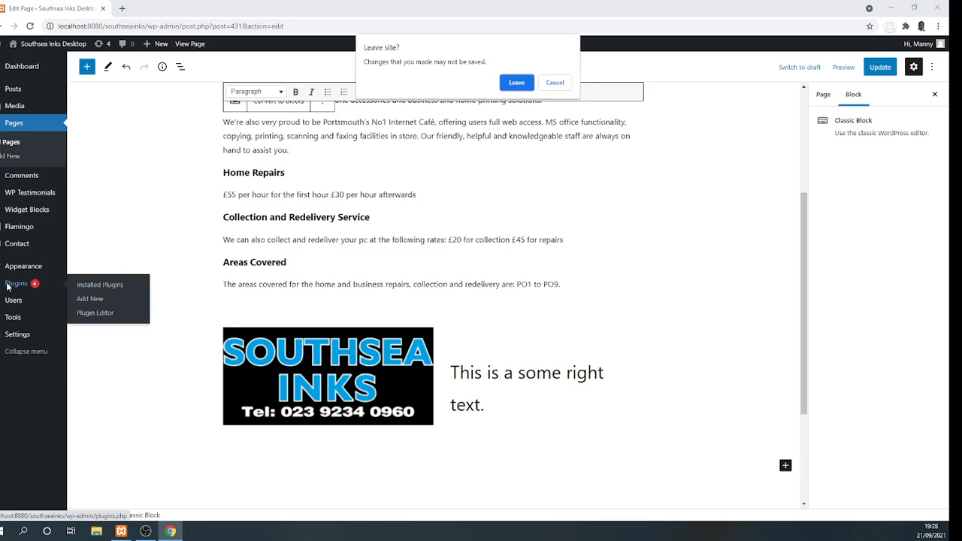
click(516, 83)
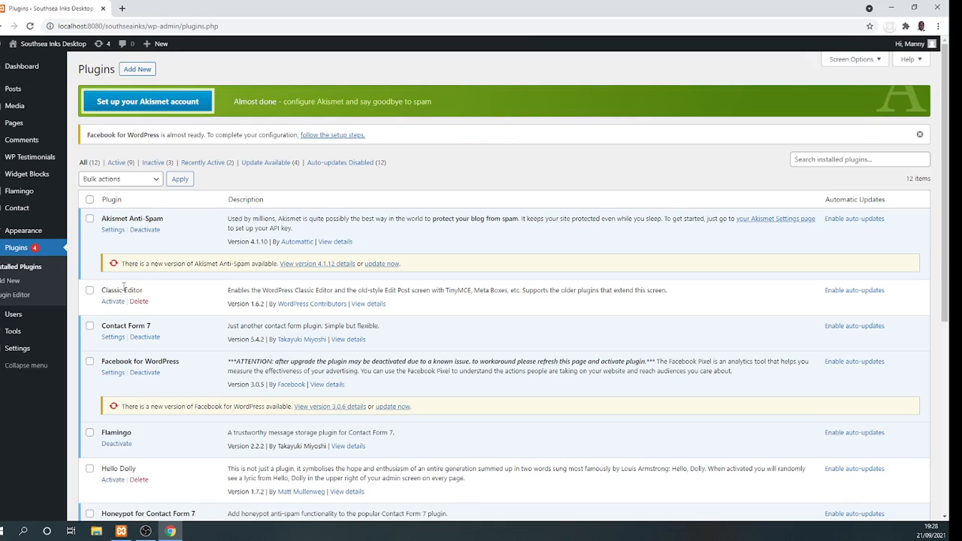
click(112, 302)
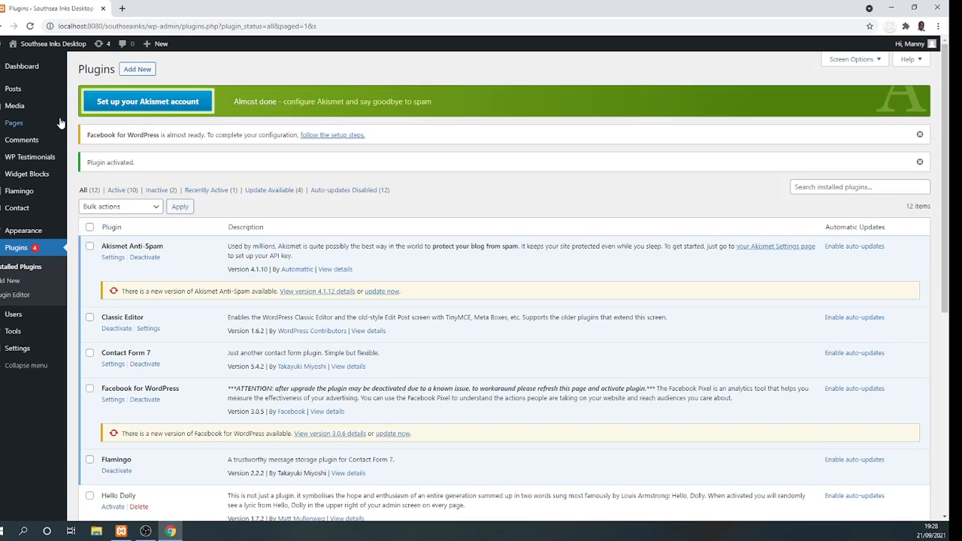
- Open the Home front page in the classic editor and examine how the logo and its accompanying text are laid out
click(26, 128)
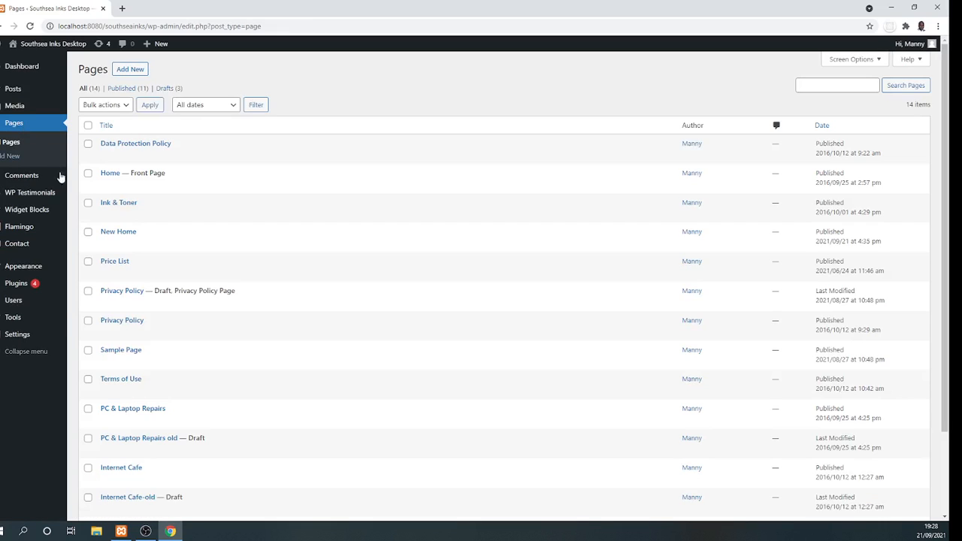
click(106, 186)
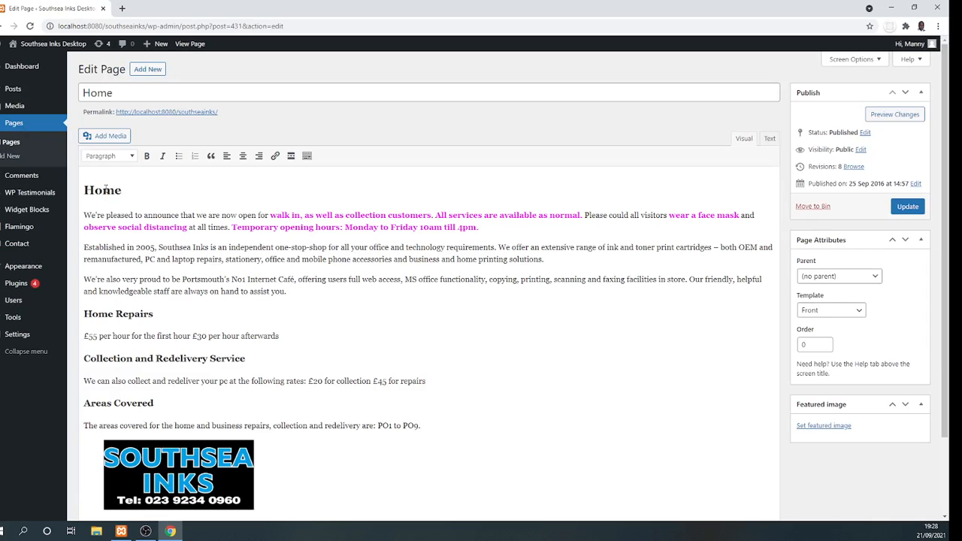
drag(941, 79, 938, 189)
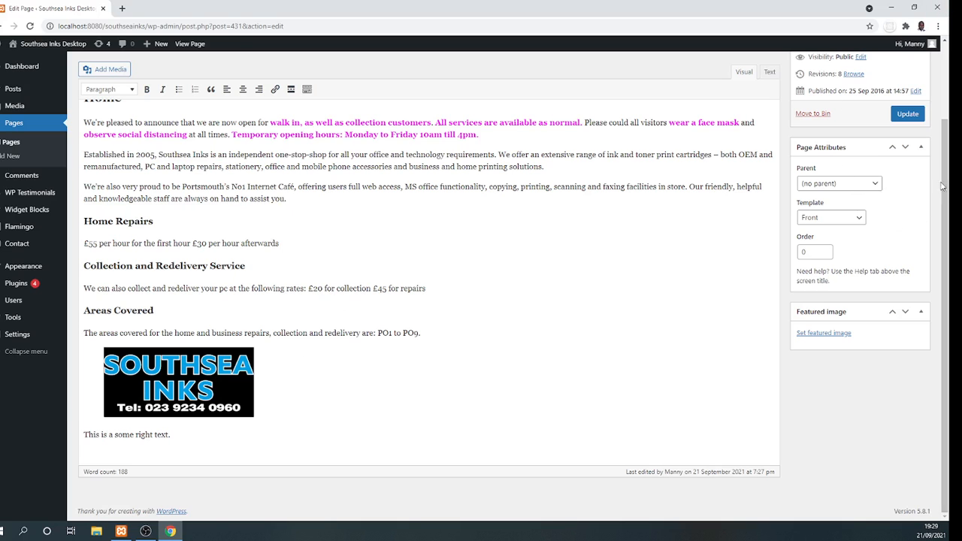
scroll(947, 156, up, 2)
scroll(947, 156, up, 3)
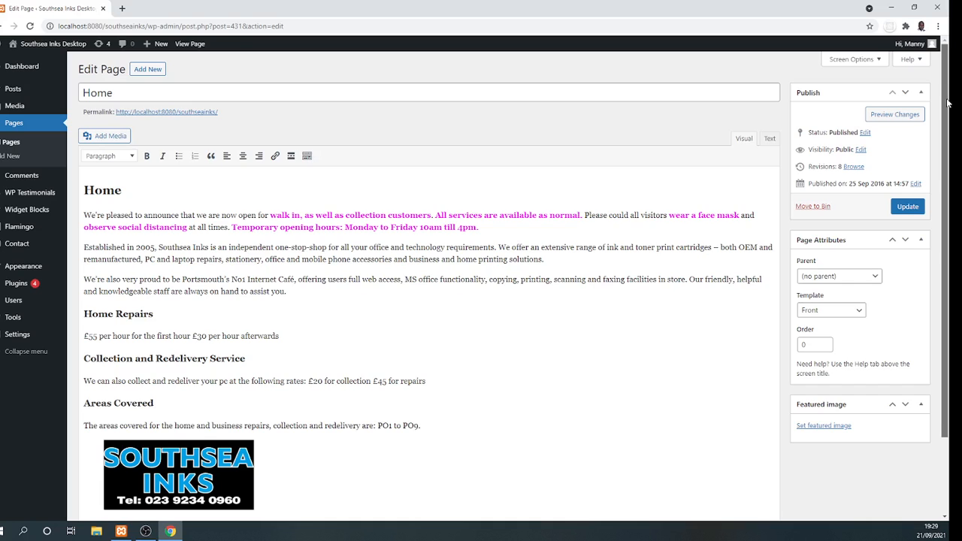
scroll(909, 293, down, 4)
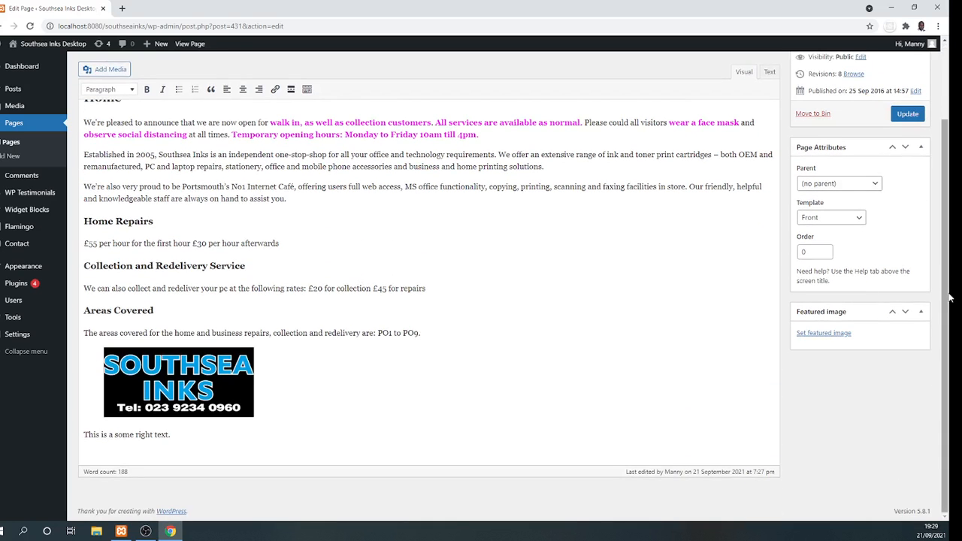
scroll(947, 248, up, 3)
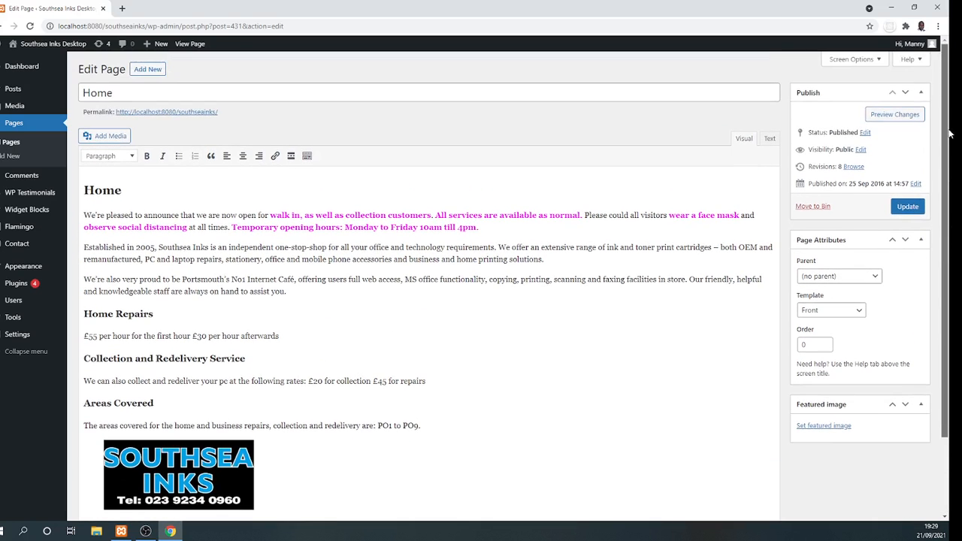
- Show the Home page content as HTML and examine the media-text block markup below Areas Covered
click(770, 139)
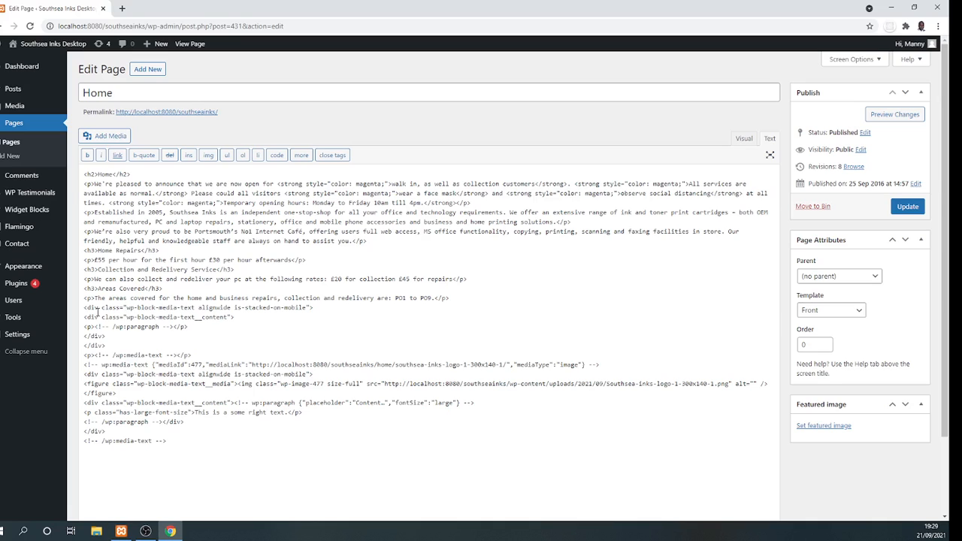
right_click(212, 310)
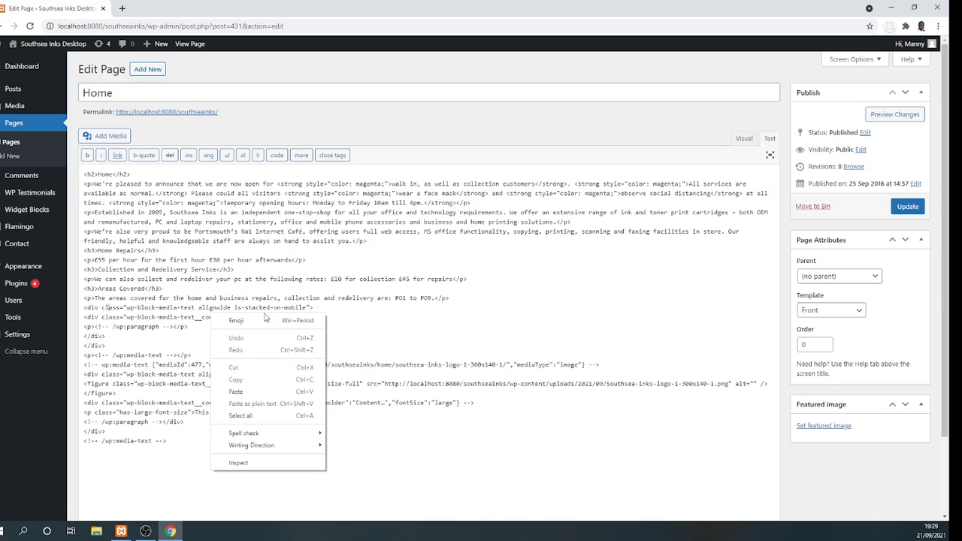
click(299, 307)
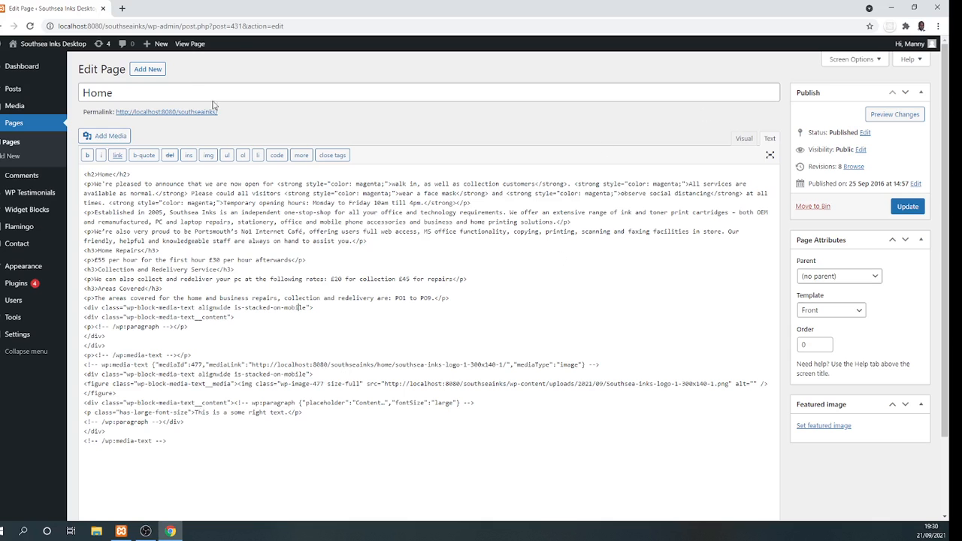
- Check the logo and text block on the live Home page and reopen the page for editing from the pages list
click(63, 60)
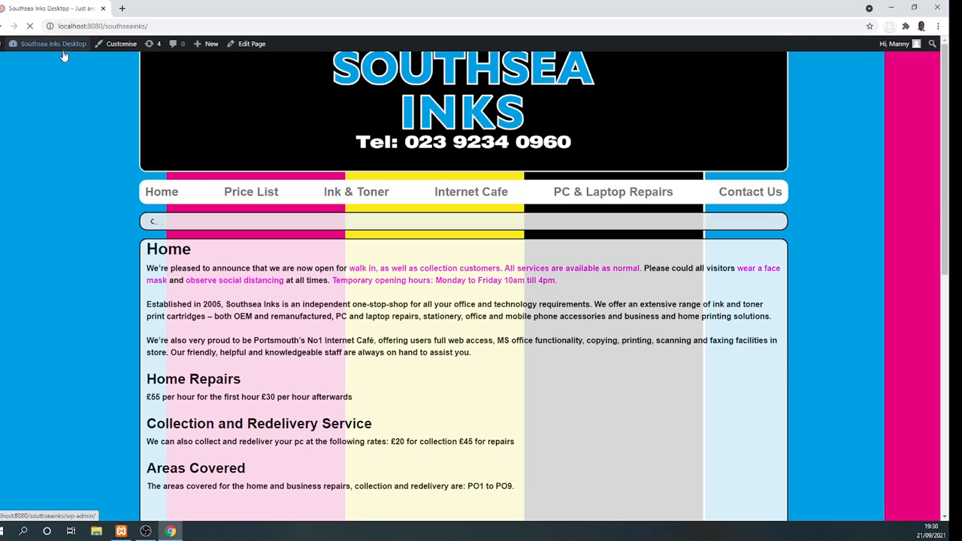
scroll(934, 187, down, 5)
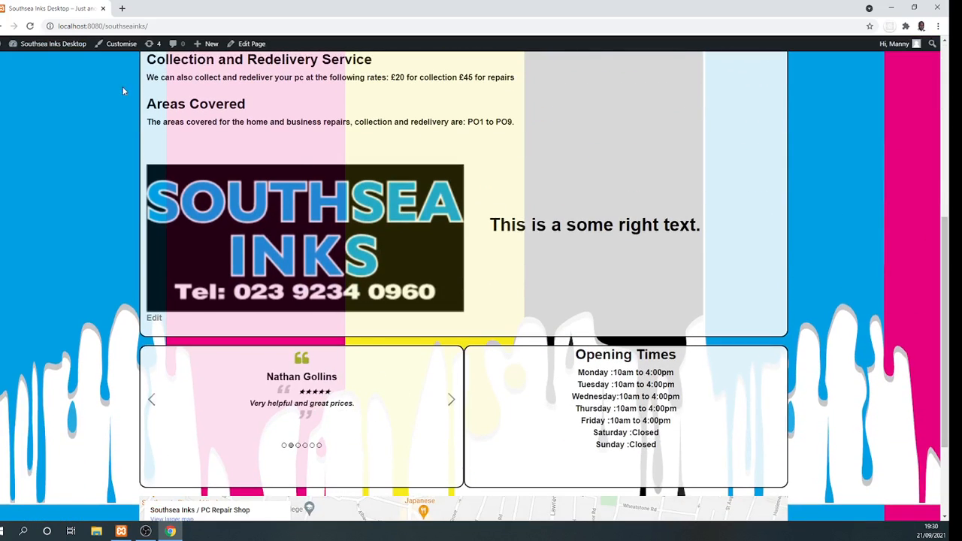
click(40, 47)
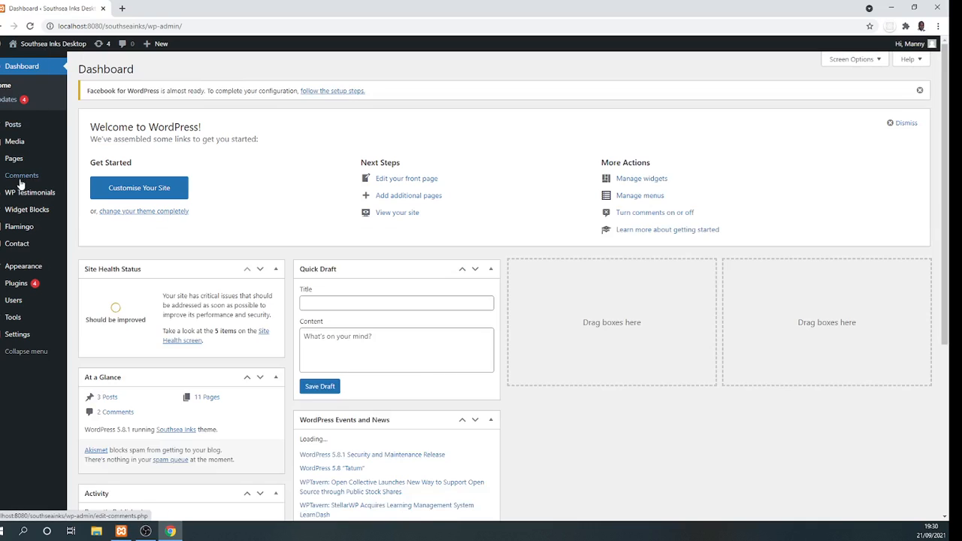
click(12, 158)
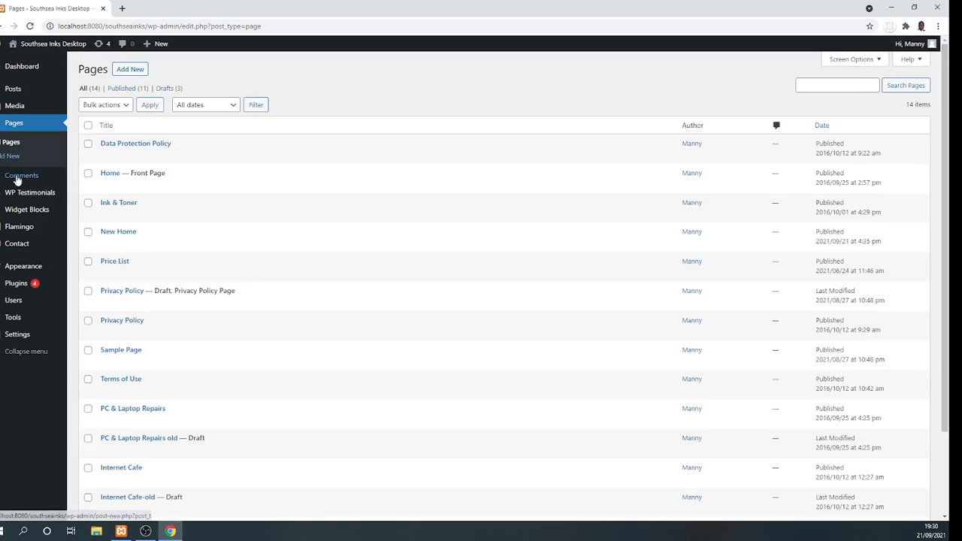
click(106, 185)
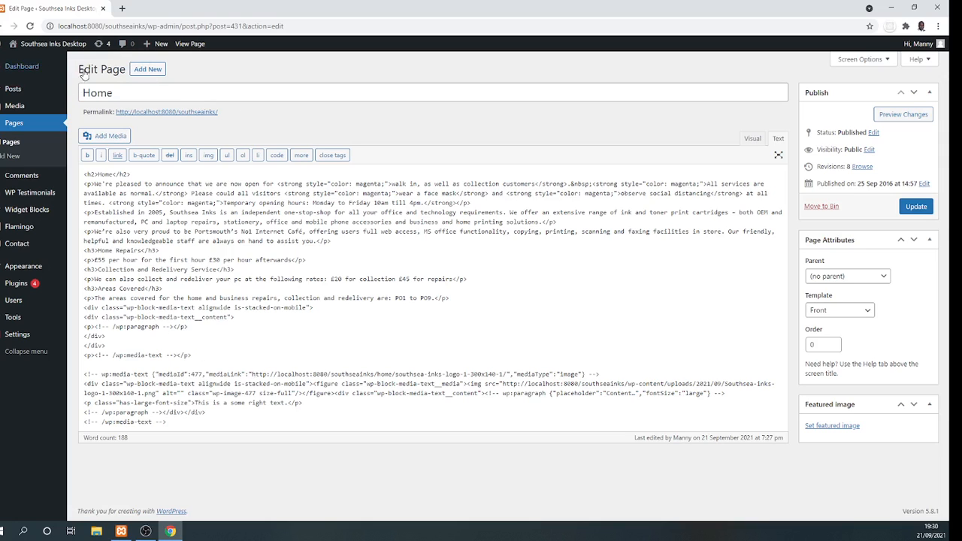
- Update the Home page from the classic editor and switch to the visual view to check the logo and text
click(915, 211)
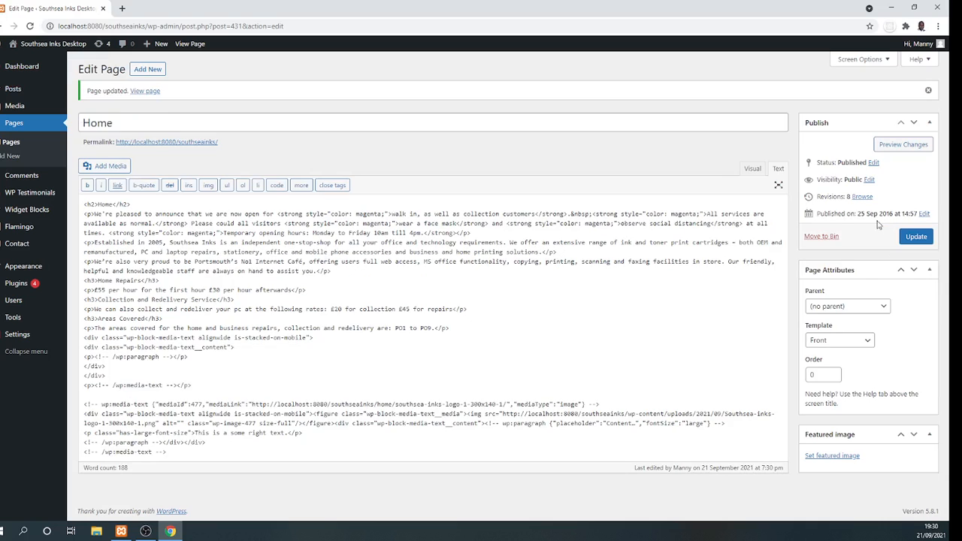
click(752, 168)
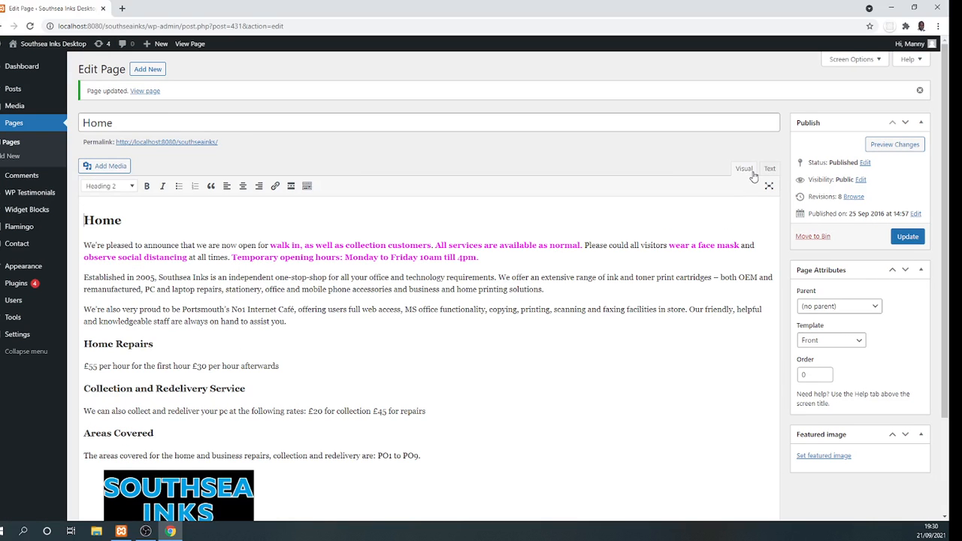
scroll(947, 191, down, 2)
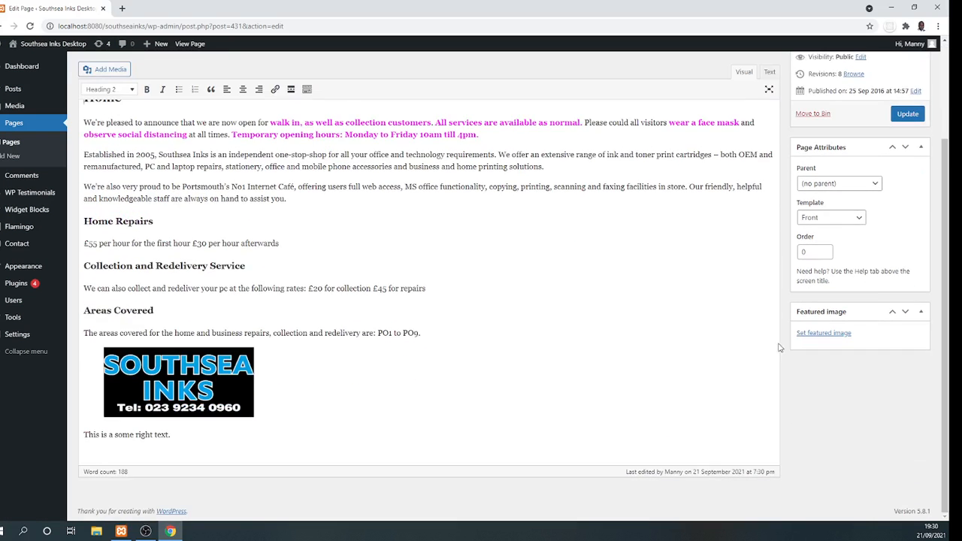
- Deactivate the Classic Editor plugin in the list of installed plugins
mouse_move(12, 283)
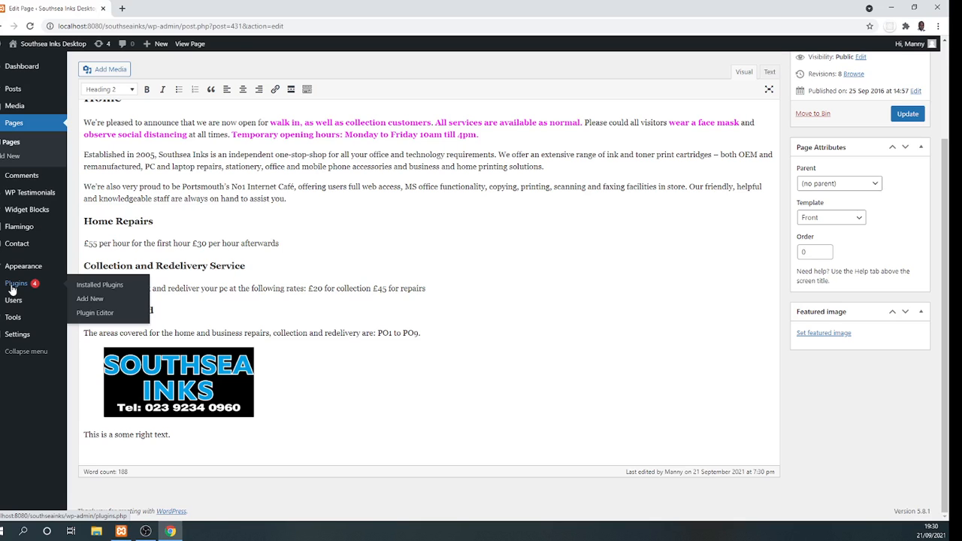
click(12, 285)
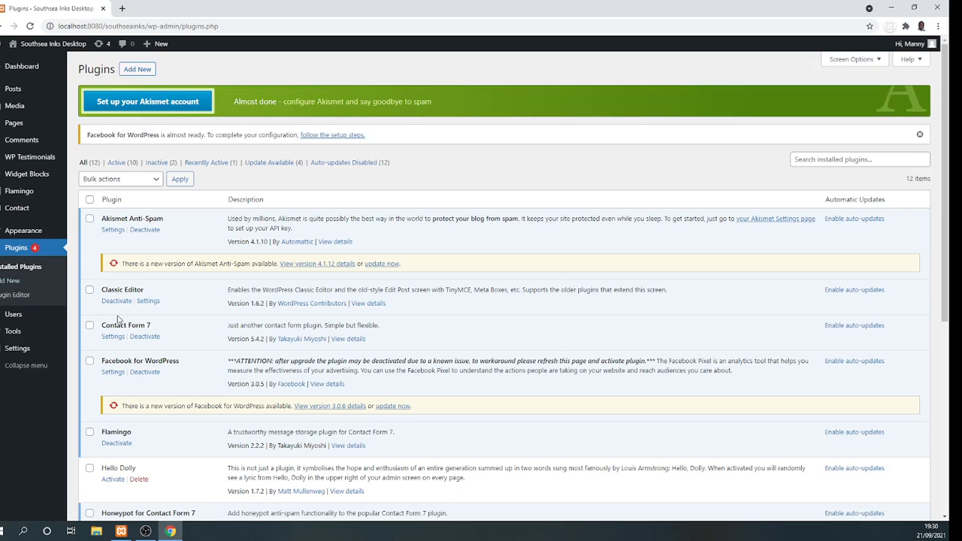
click(114, 301)
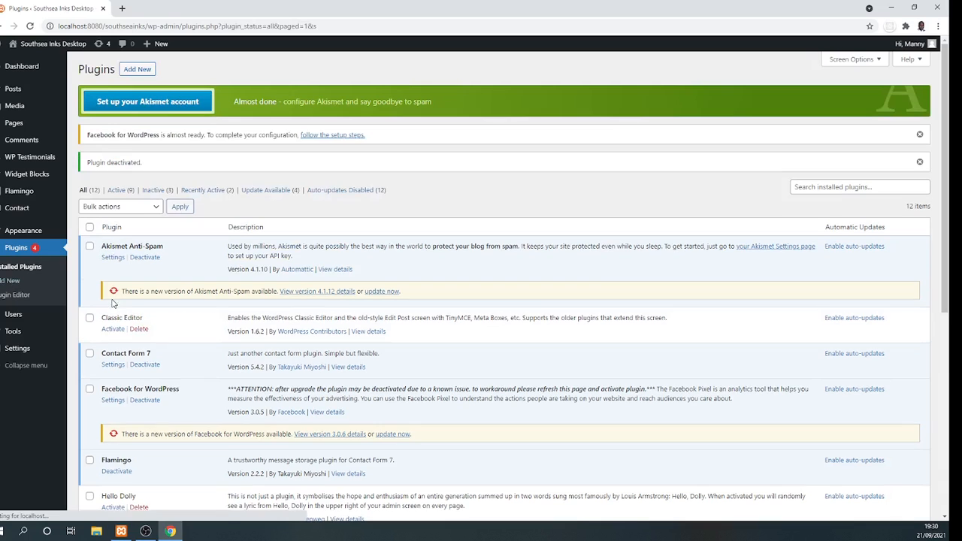
- Open the Home front page for editing in the block editor from the list of all pages
click(15, 127)
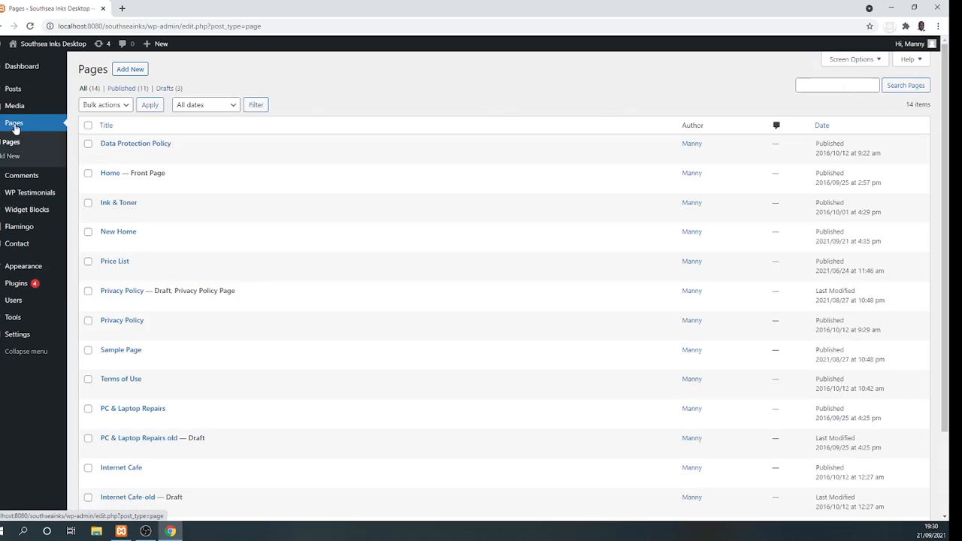
scroll(180, 317, down, 3)
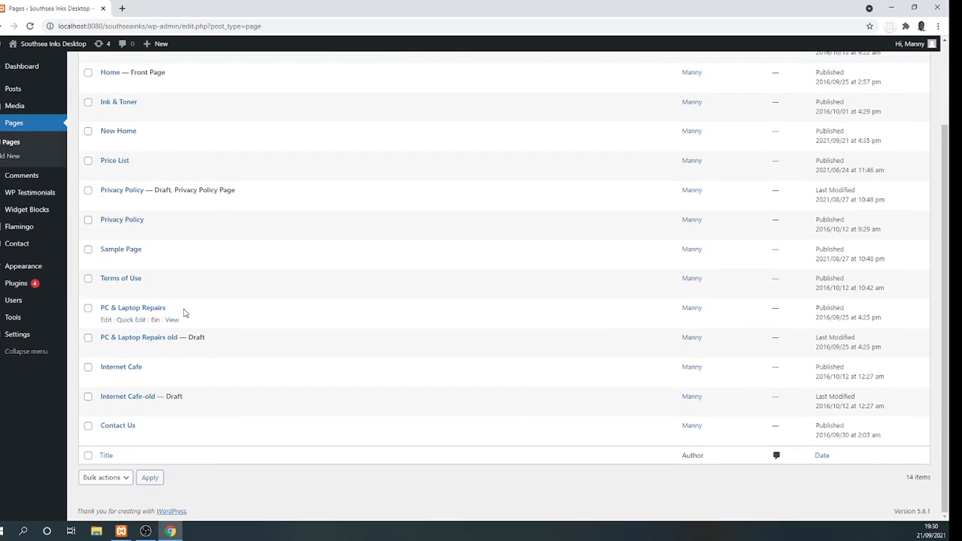
scroll(193, 233, up, 3)
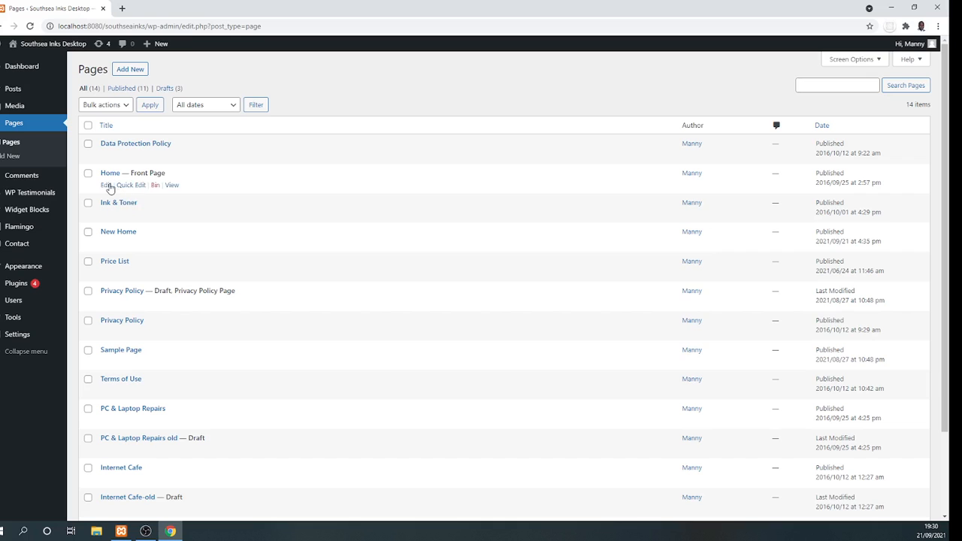
click(106, 185)
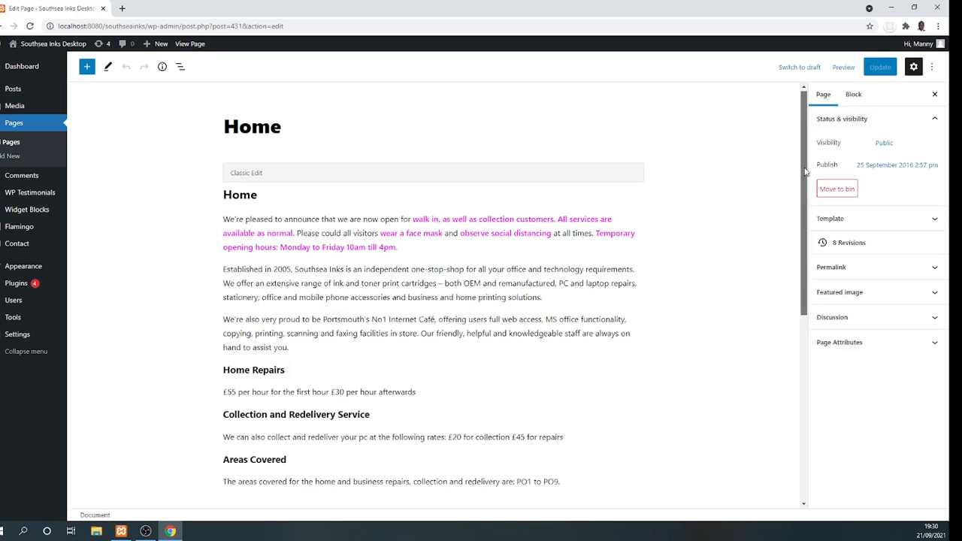
- Align the logo image in the Classic block to the right and update the Home page
scroll(769, 348, down, 5)
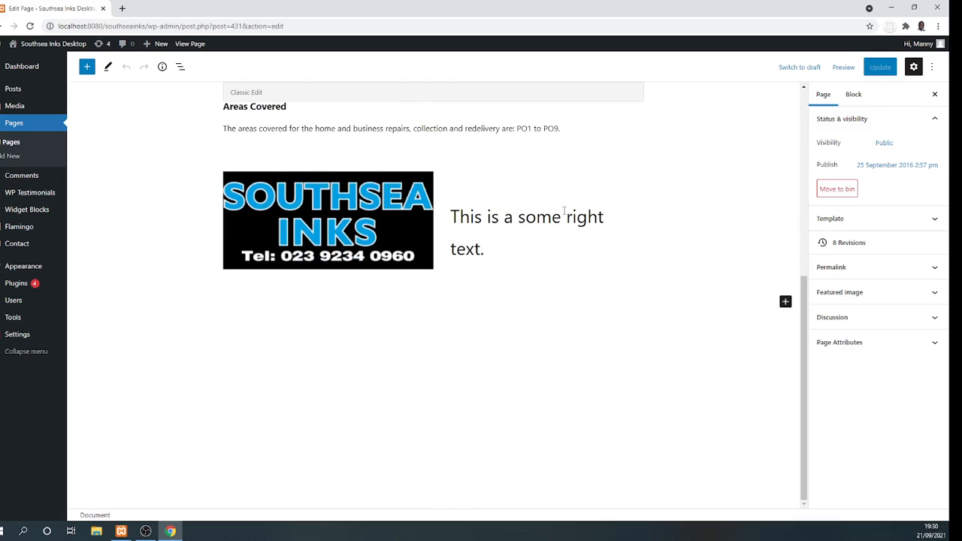
click(467, 201)
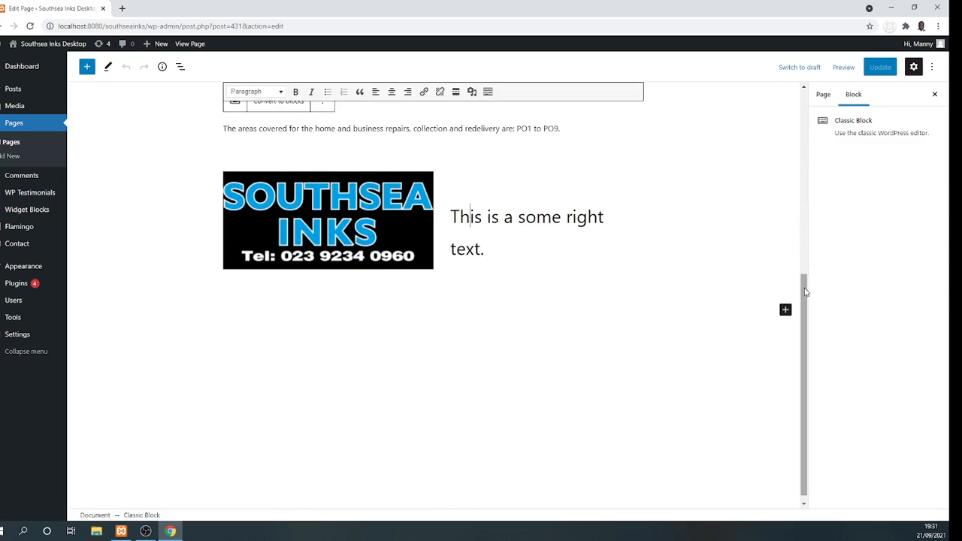
drag(805, 285, 814, 243)
click(353, 295)
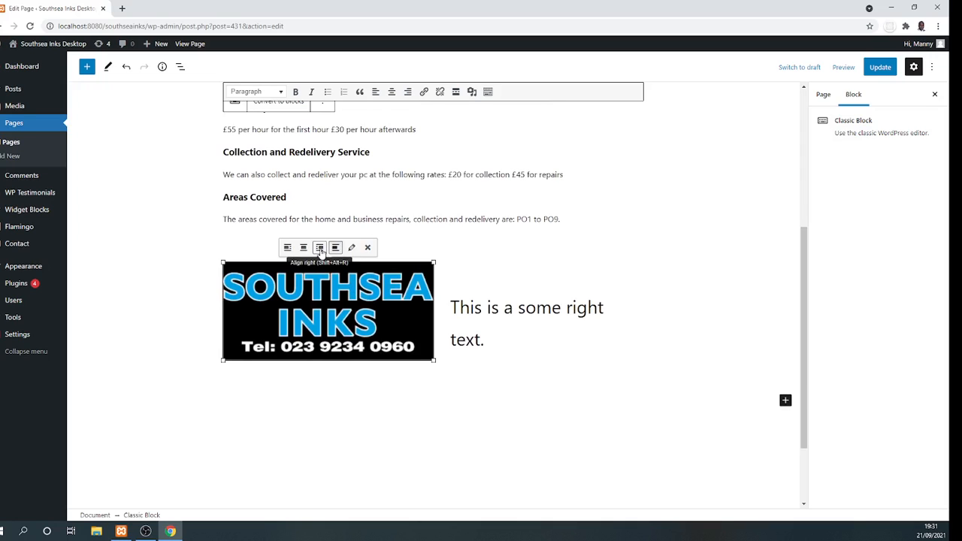
click(321, 251)
click(498, 310)
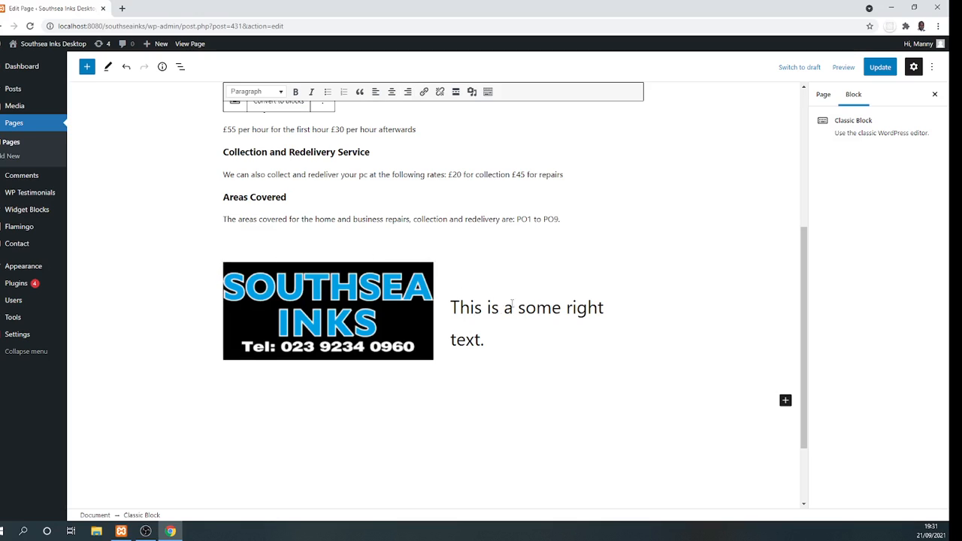
click(460, 314)
click(391, 296)
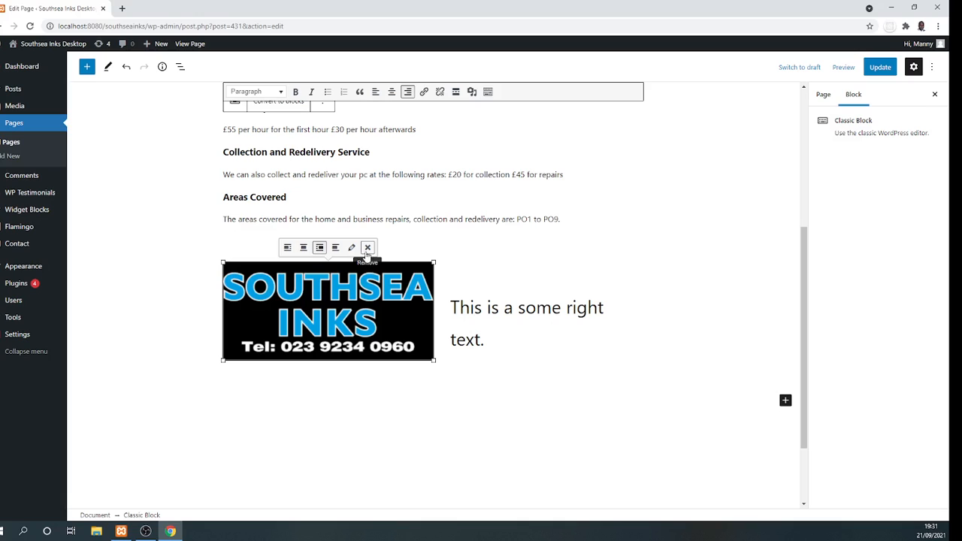
click(321, 252)
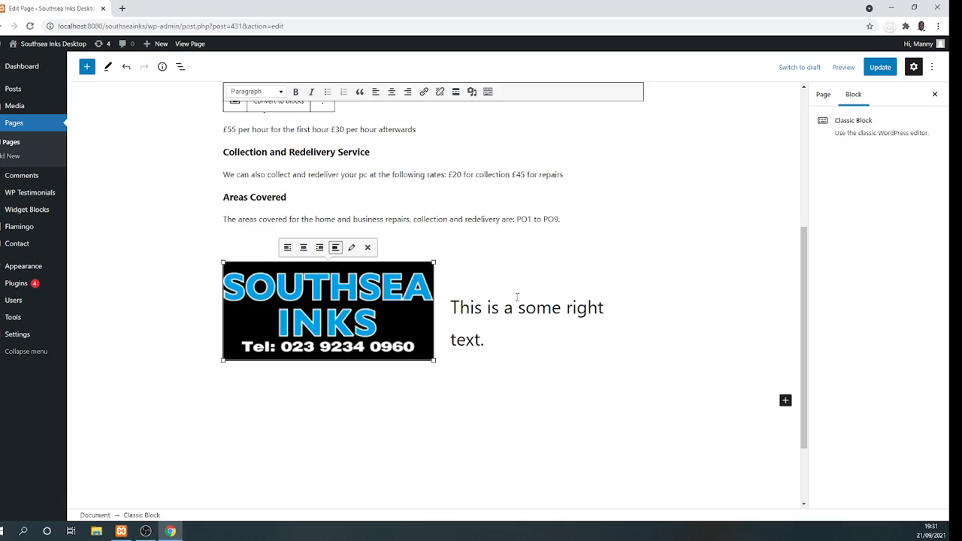
click(320, 247)
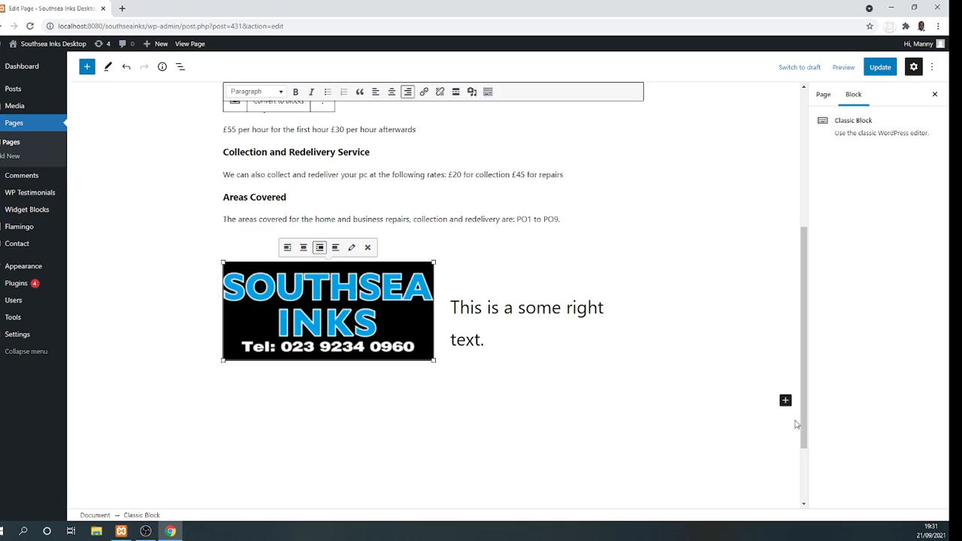
click(875, 68)
- Check the live Home page and reopen the page for editing from the list of all pages
click(56, 50)
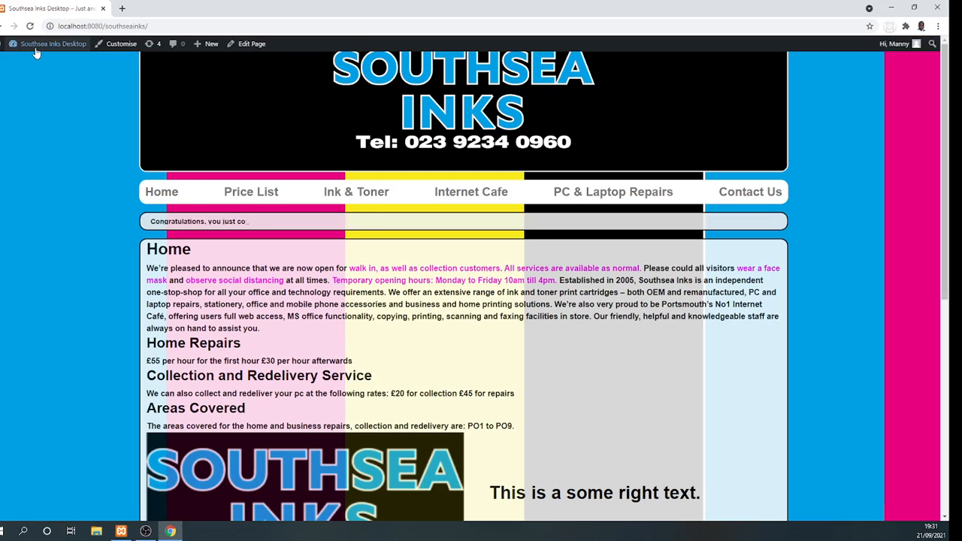
click(35, 49)
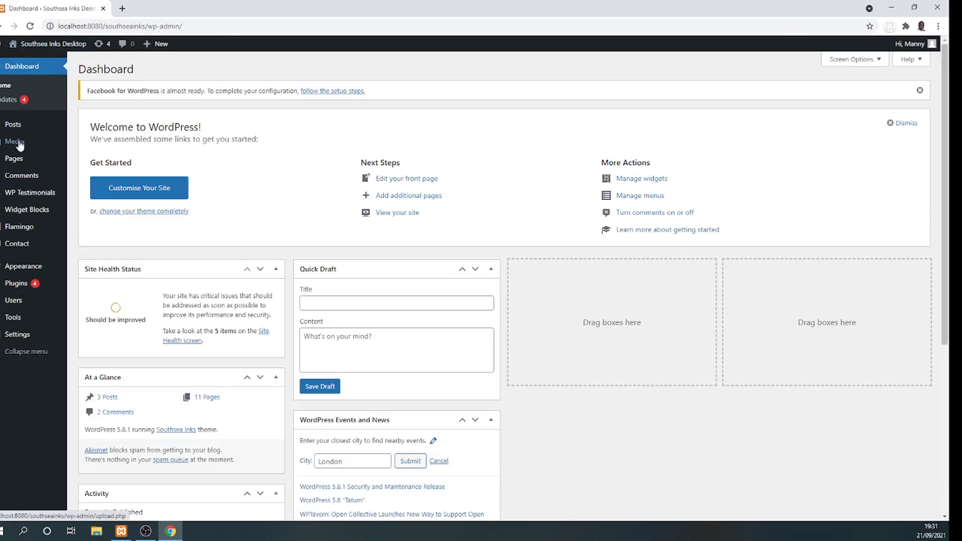
click(12, 160)
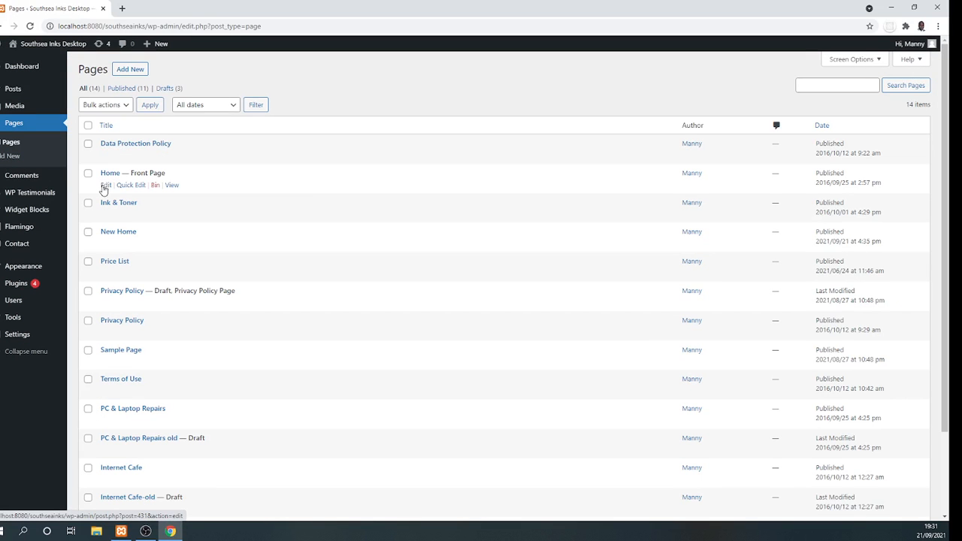
click(106, 186)
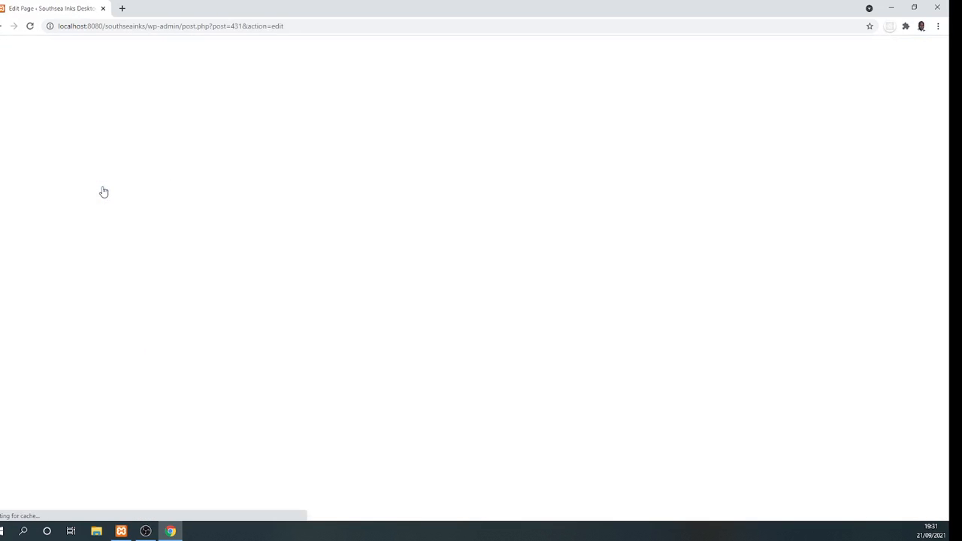
scroll(386, 418, down, 3)
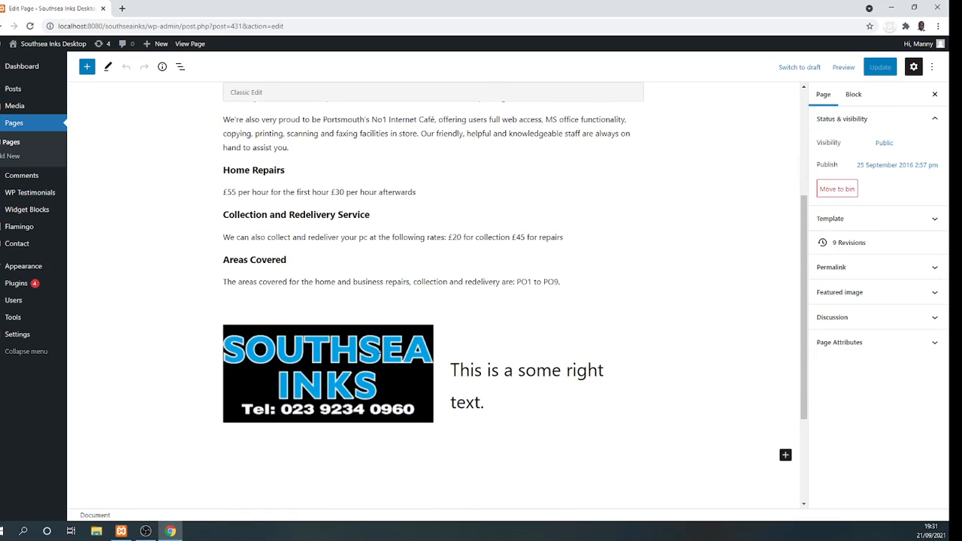
- Insert a Media and Text block below the Classic block with the logo
click(378, 351)
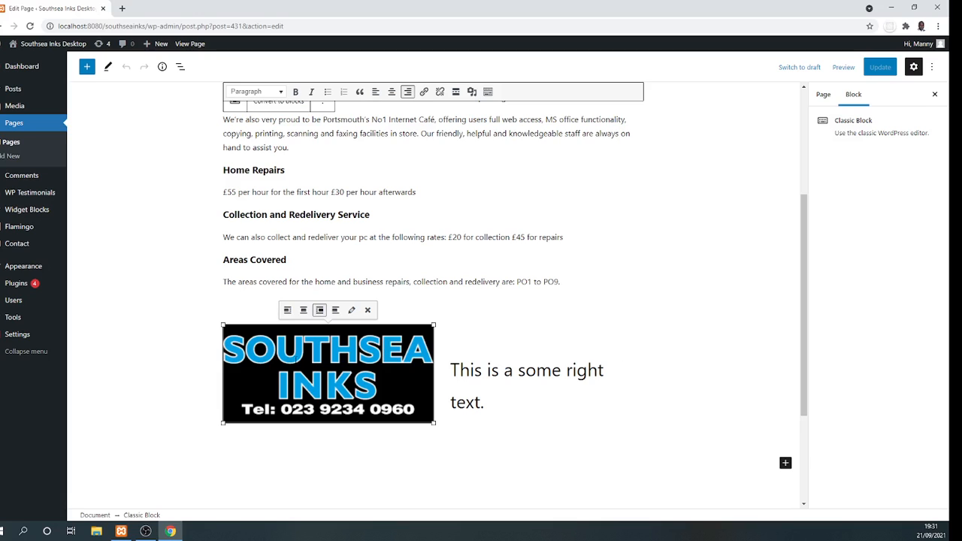
click(786, 463)
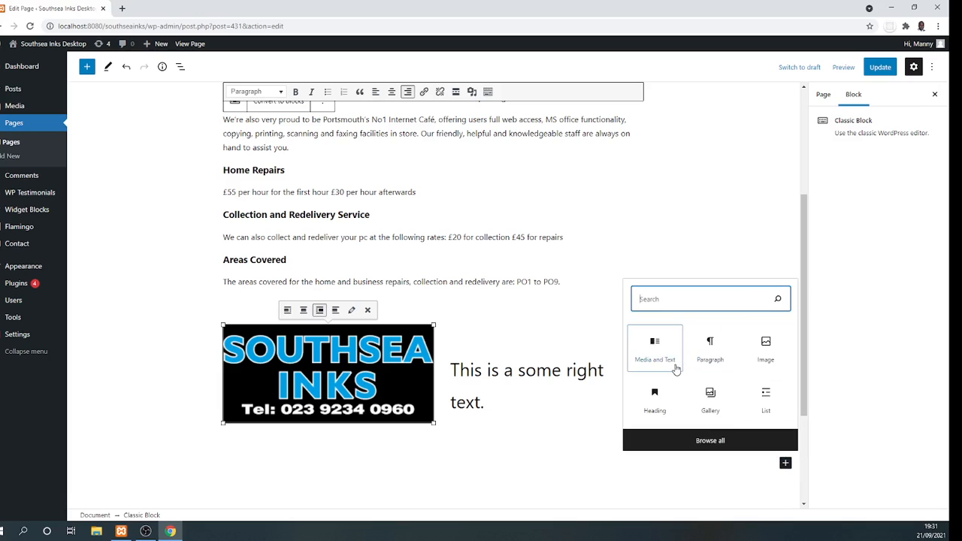
click(655, 350)
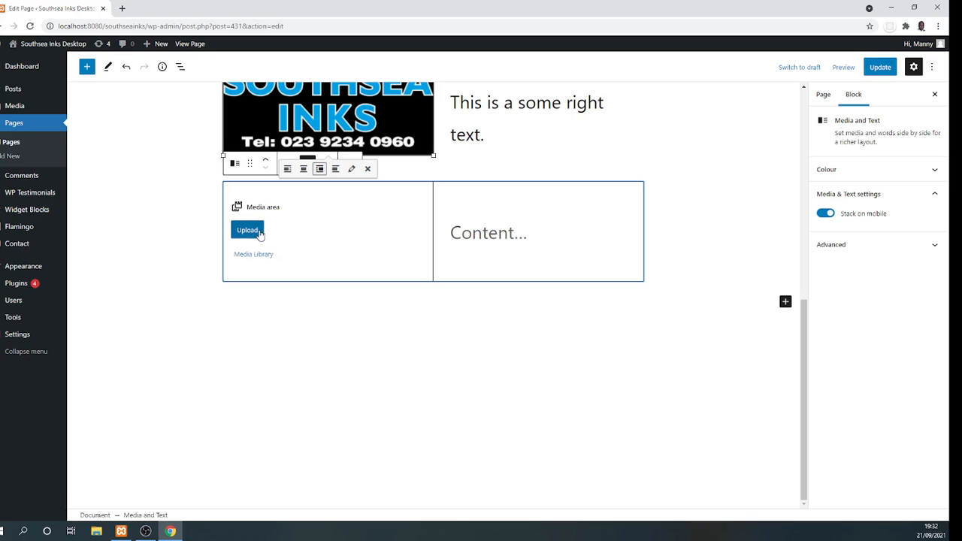
- Clear the right alignment of the Classic block's logo and set the new Media and Text block to show its media on the right
click(320, 172)
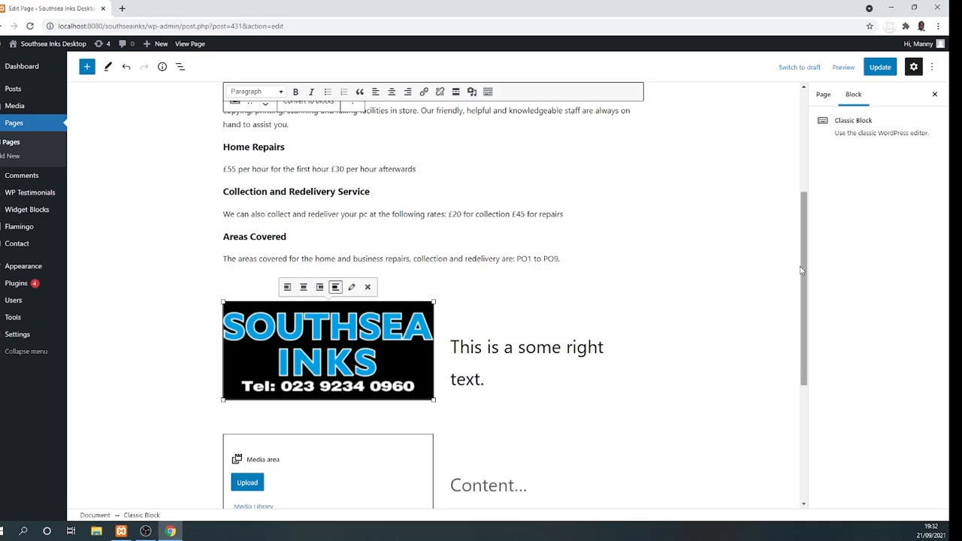
drag(805, 268, 794, 343)
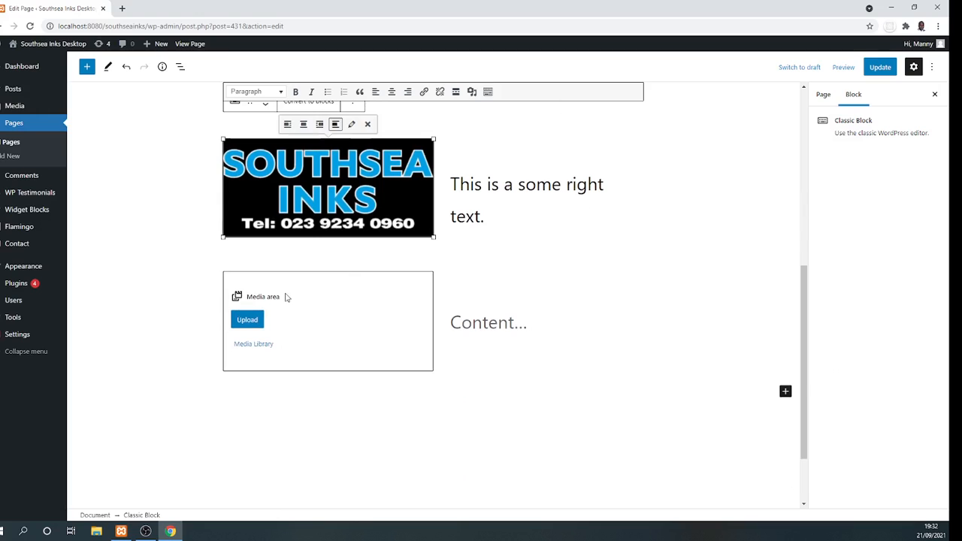
click(299, 315)
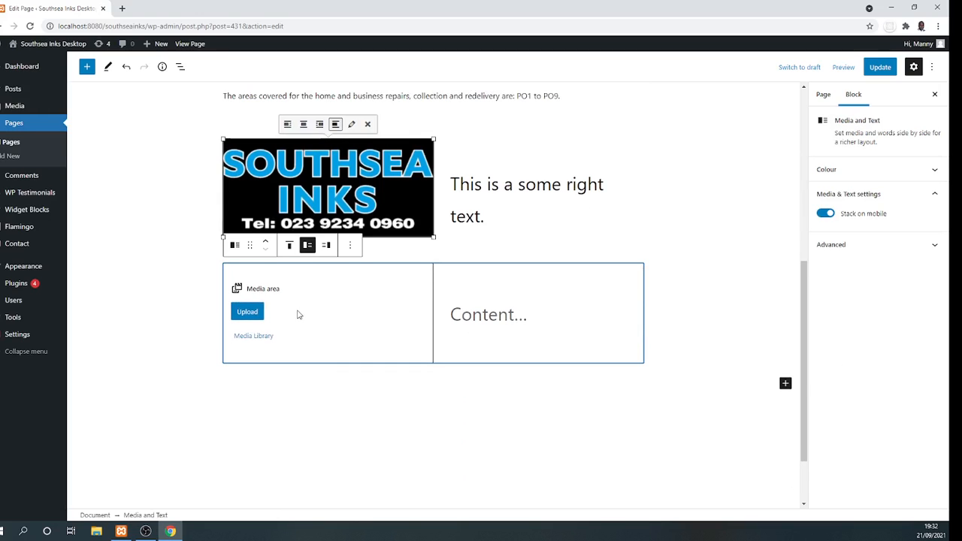
click(327, 248)
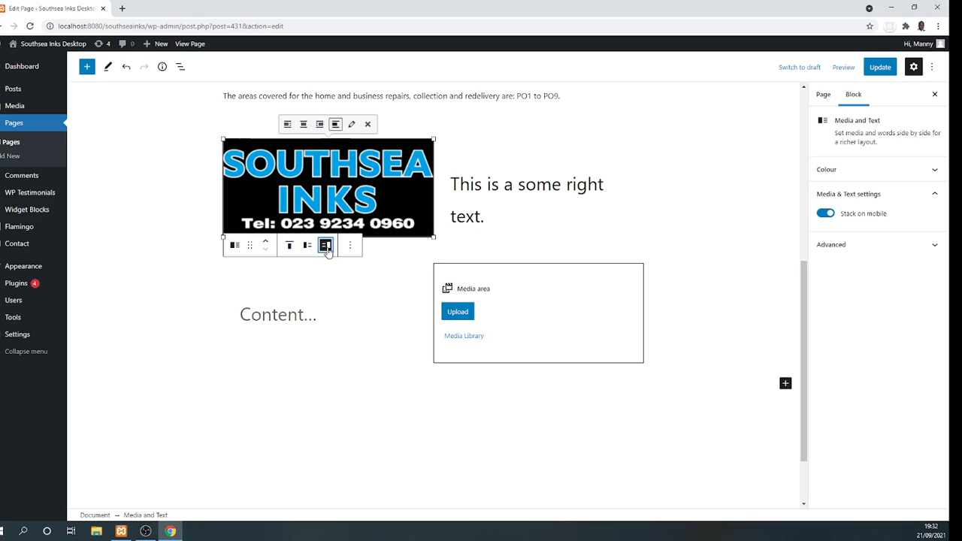
- Upload Southsea-inks-logo-1.png into the new block's media area and update the page
click(460, 316)
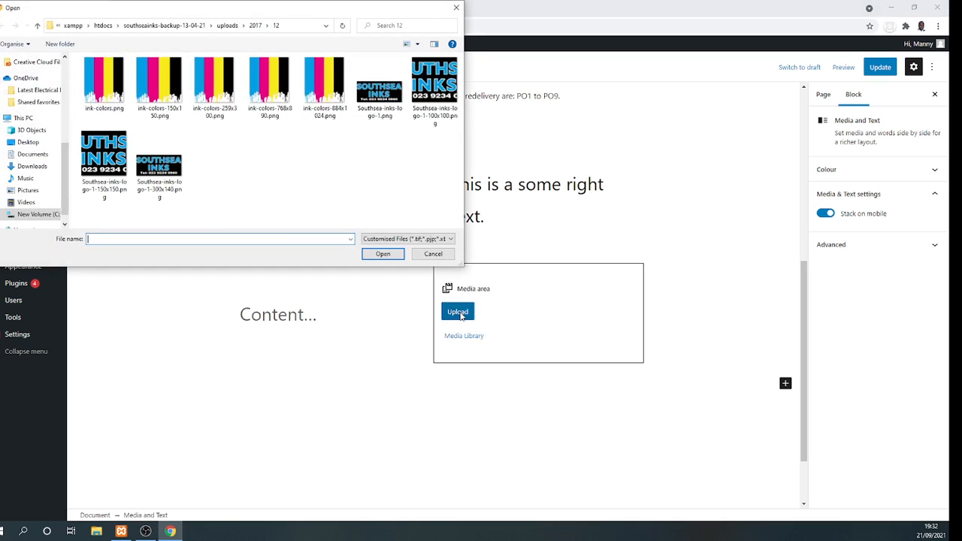
double_click(379, 96)
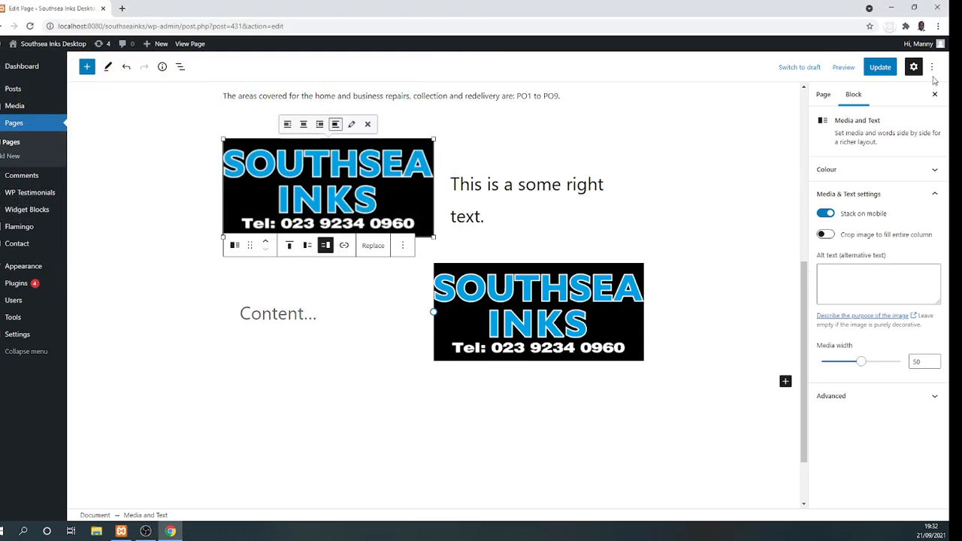
click(882, 69)
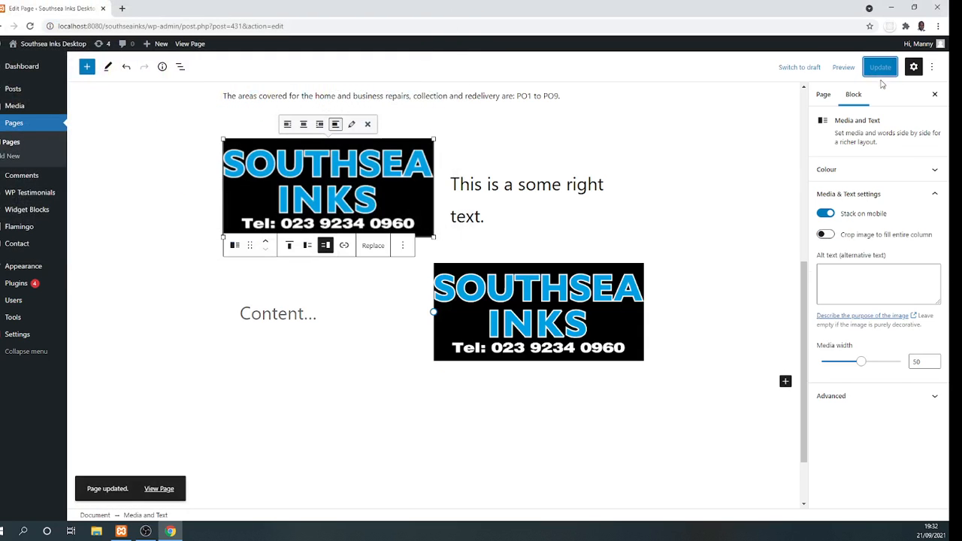
- Enter "This is some left writing." as the new Media and Text block's content and update the page
click(272, 310)
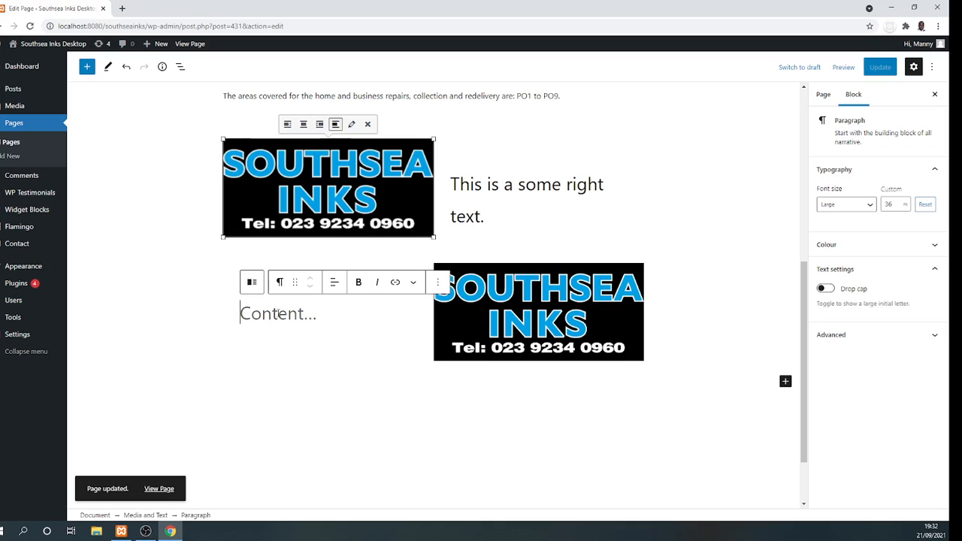
text(This )
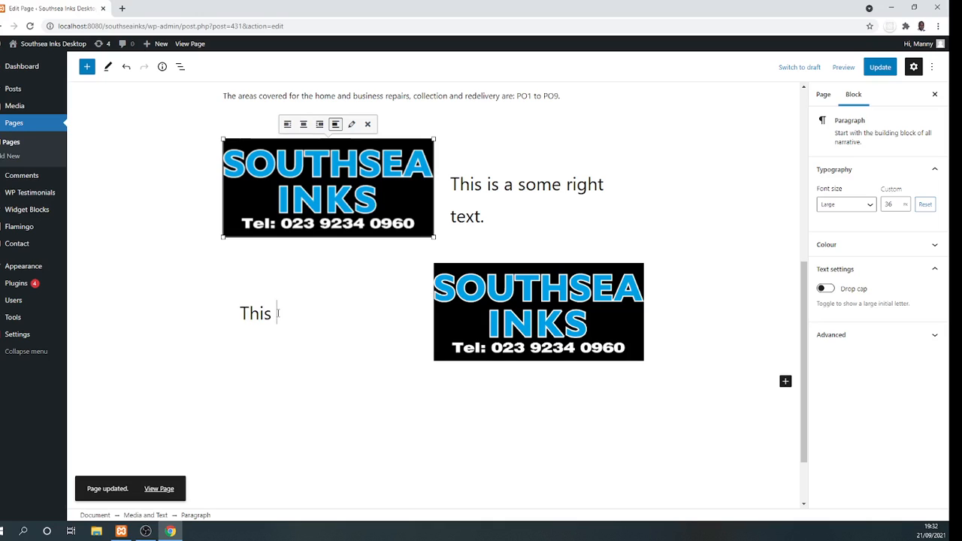
text(is code)
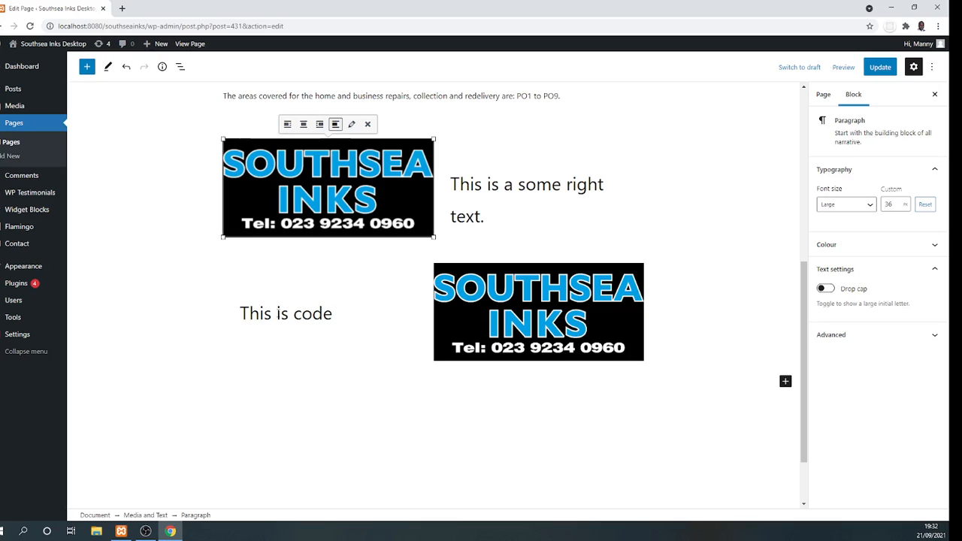
key(BackSpace)
key(BackSpace)
key(BackSpace)
key(BackSpace)
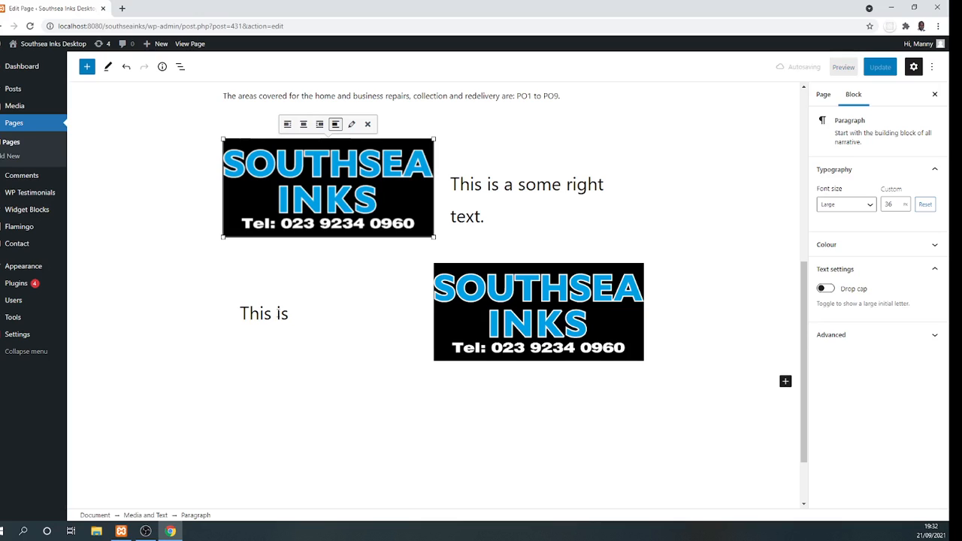
text(some rf)
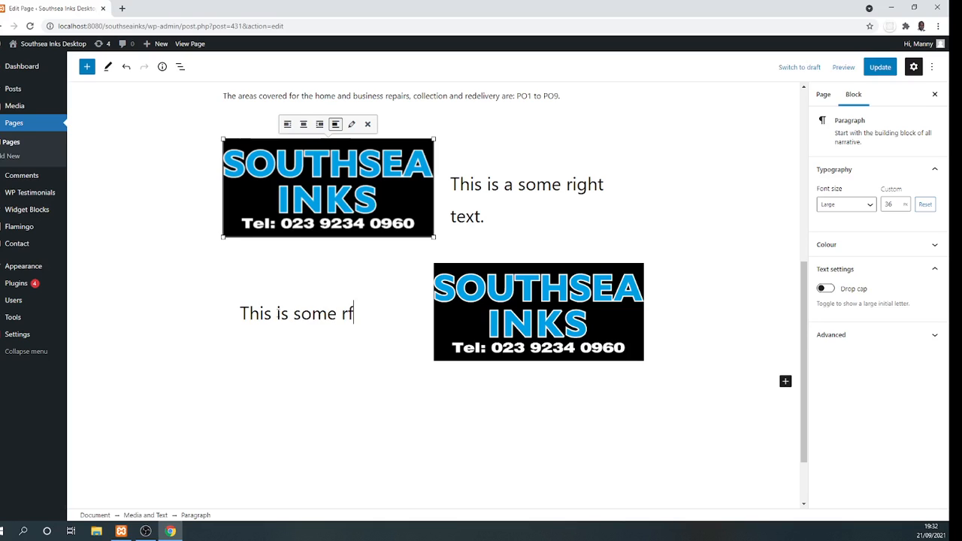
key(BackSpace)
key(BackSpace)
text(left writi)
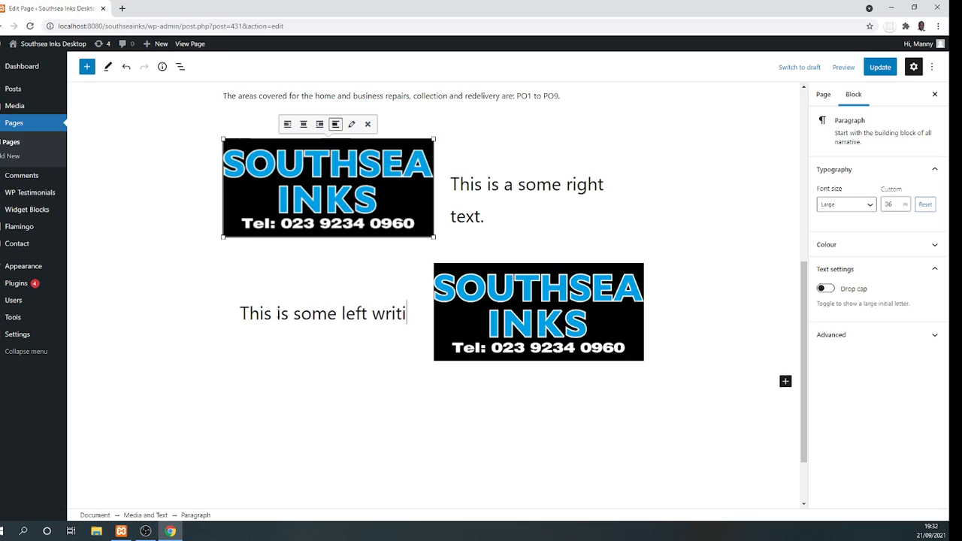
text(ng.)
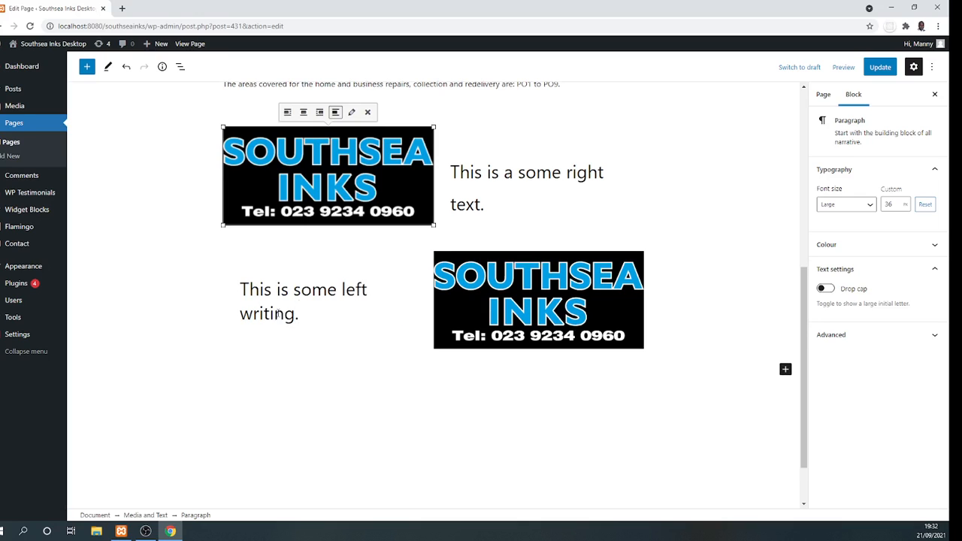
click(887, 68)
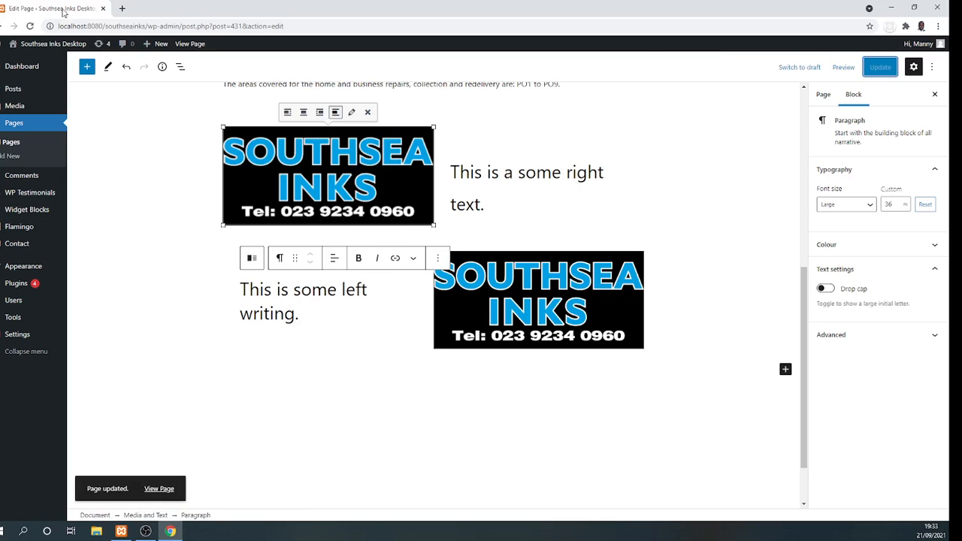
- Check both logo and text rows on the live Home page
click(40, 44)
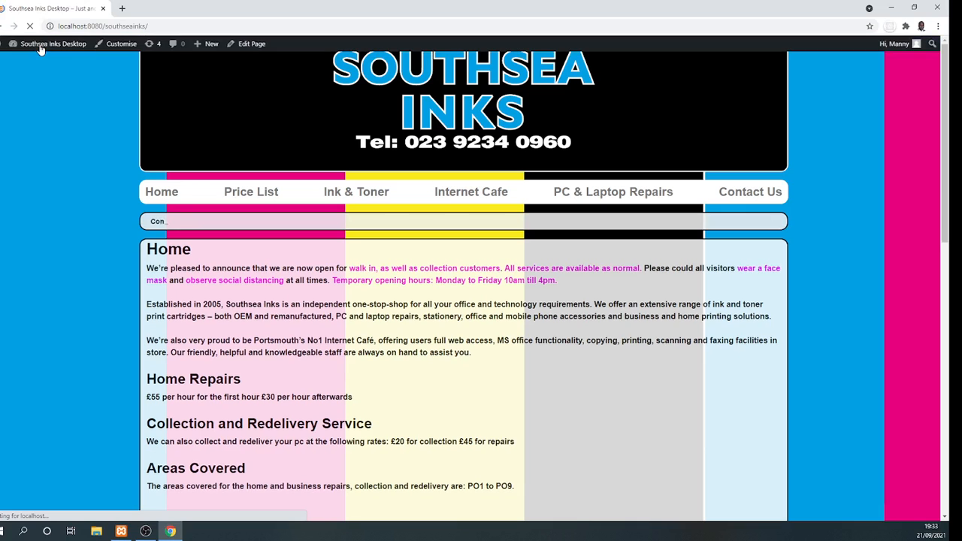
scroll(292, 86, down, 5)
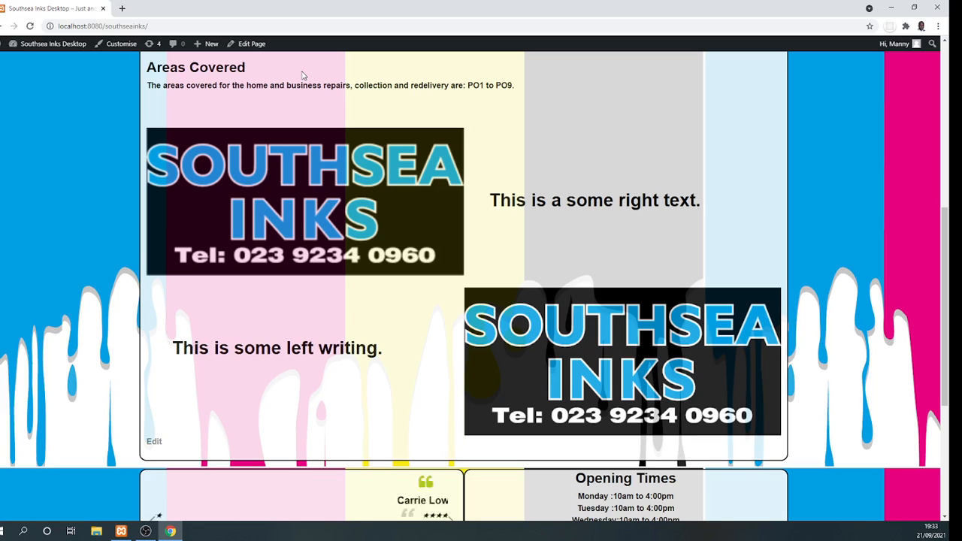
drag(944, 294, 948, 108)
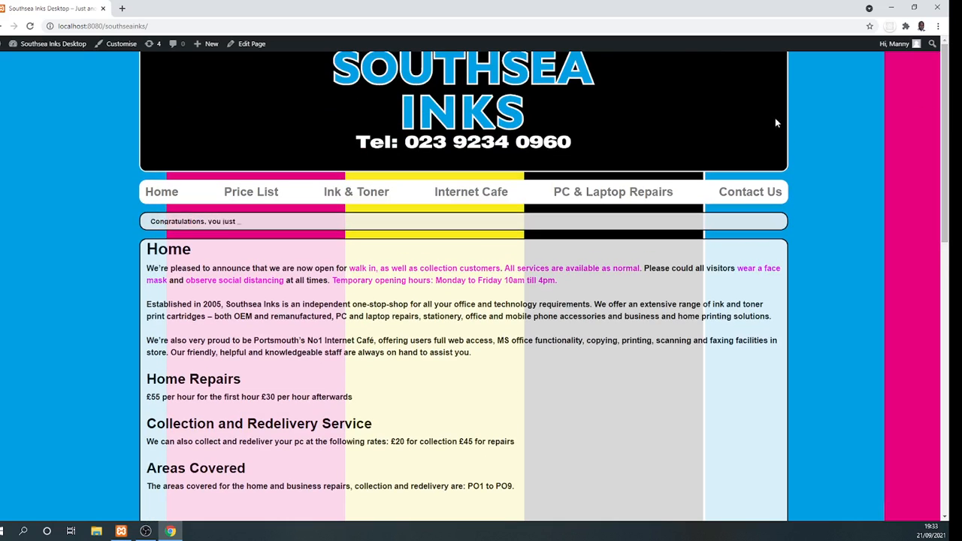
- Return from the live site to the WordPress dashboard and show the list of all widget blocks
click(71, 58)
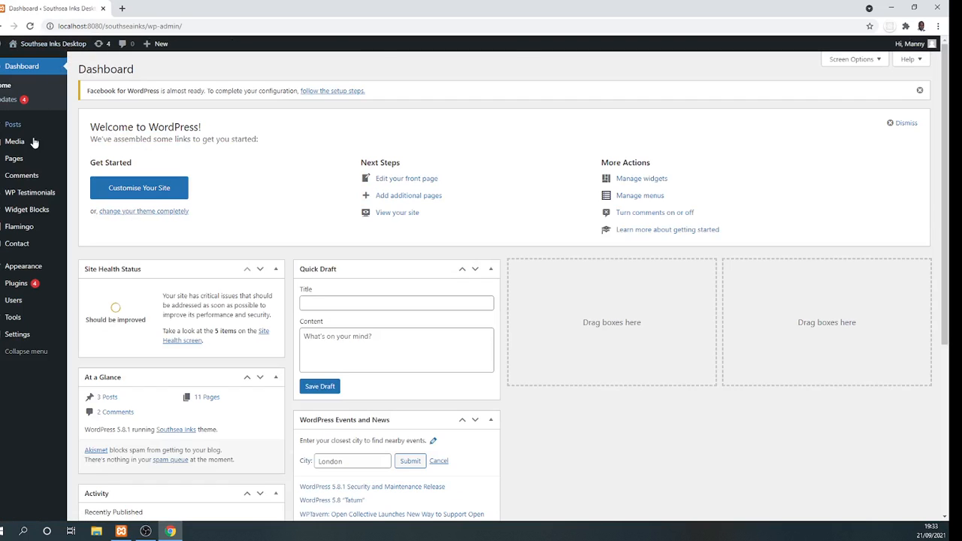
mouse_move(24, 195)
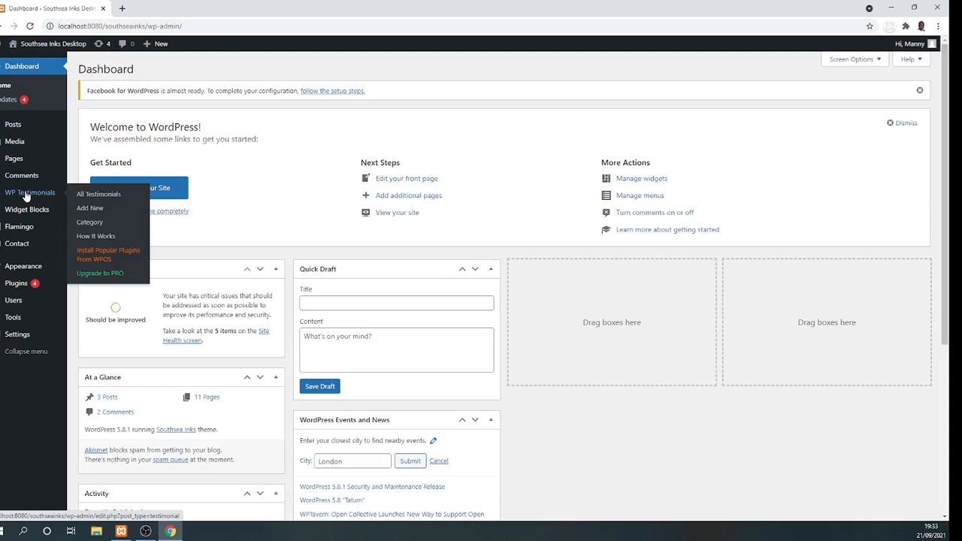
mouse_move(27, 214)
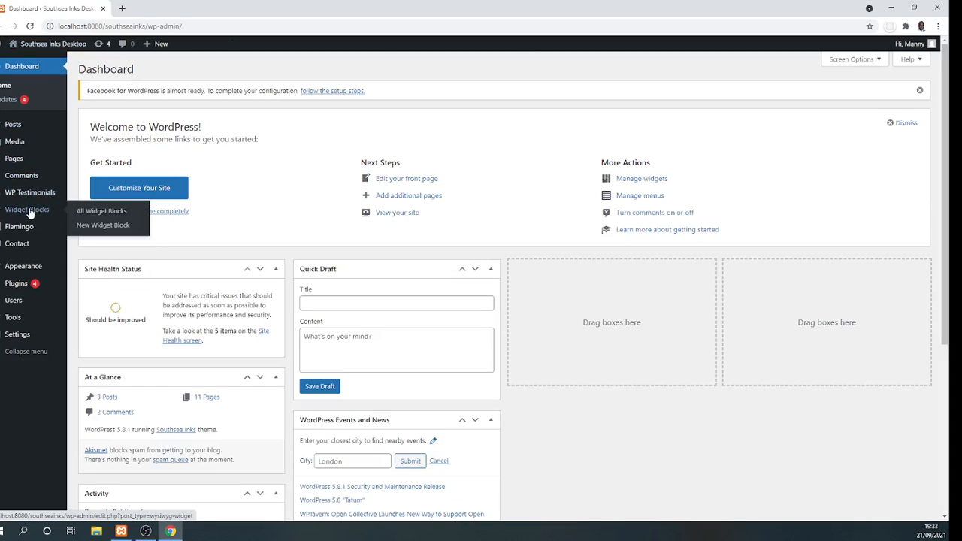
click(27, 213)
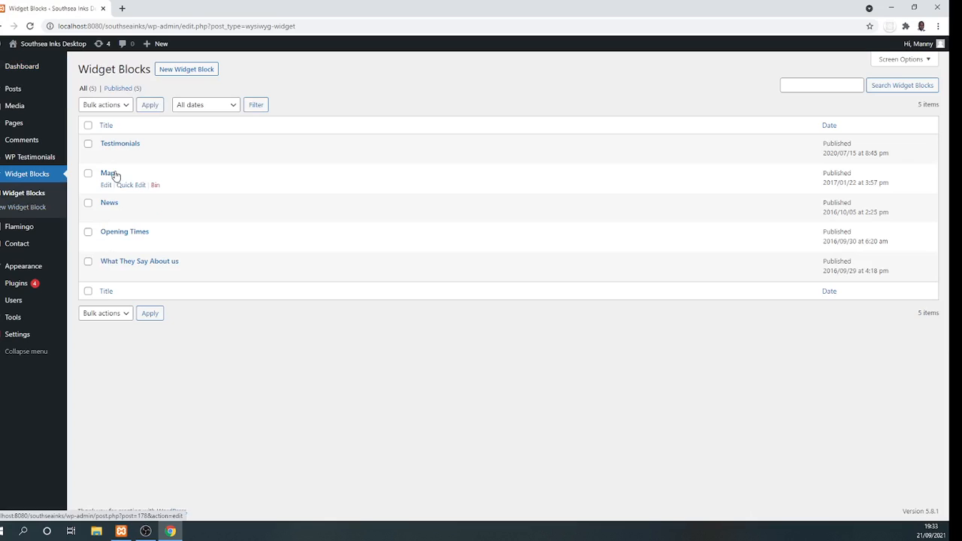
- Open the Home page for editing, show the available block types below its content, and select the Classic block's logo
click(12, 126)
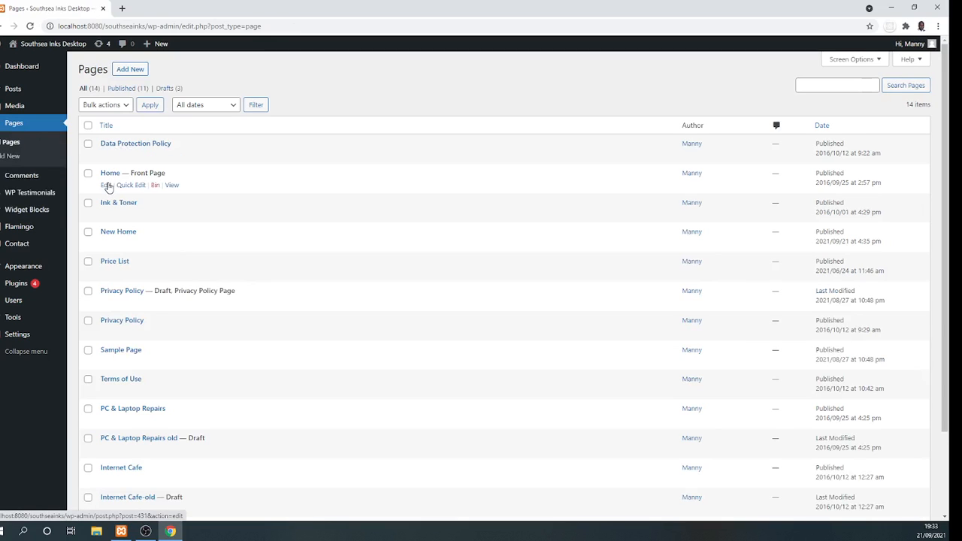
click(106, 186)
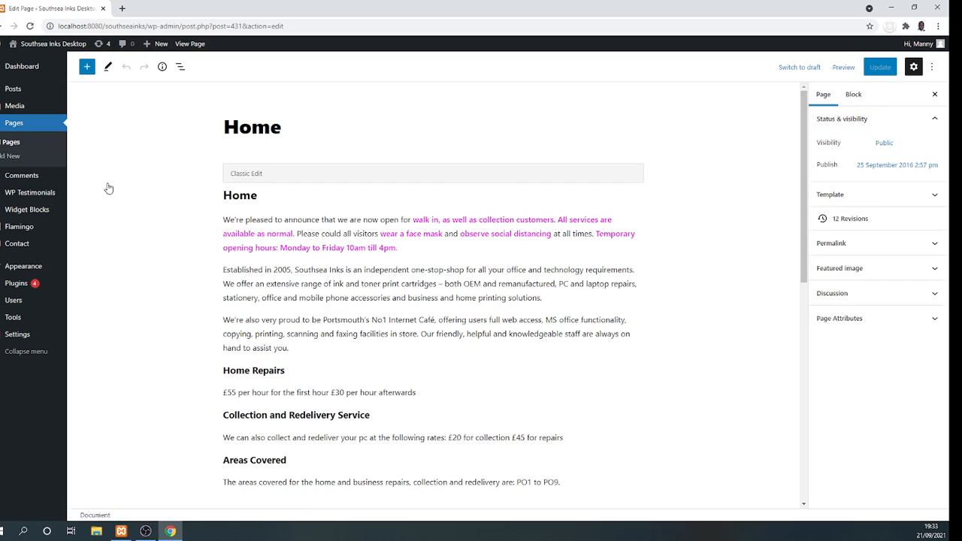
scroll(417, 199, down, 4)
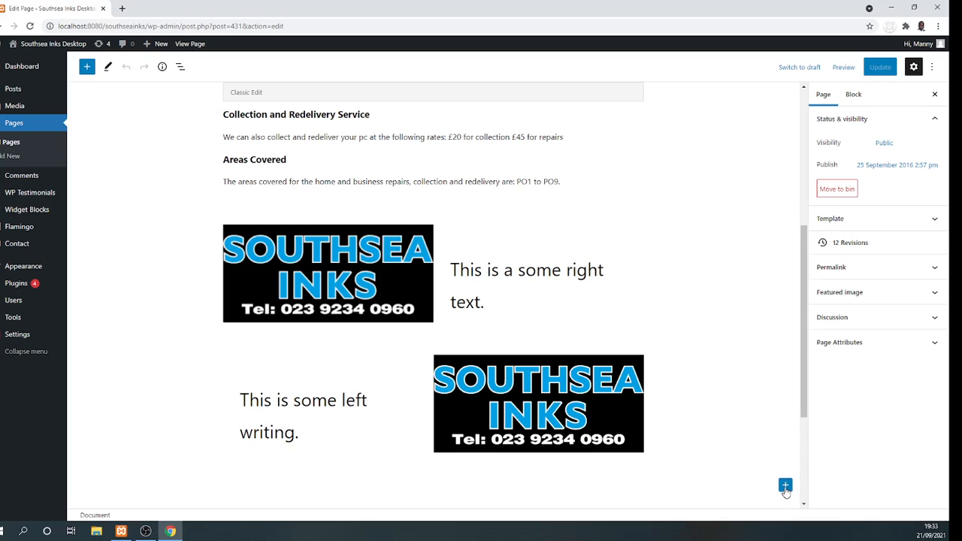
click(785, 487)
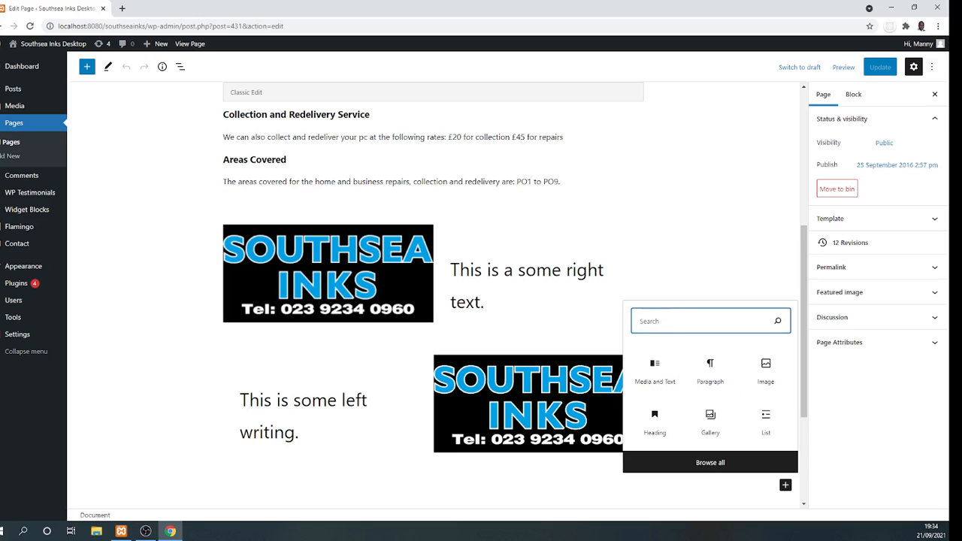
click(328, 273)
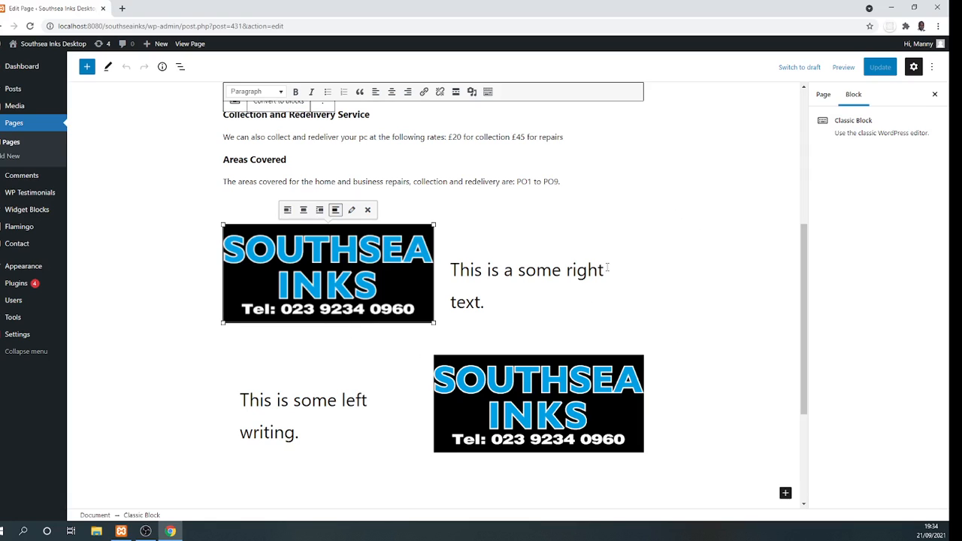
click(146, 533)
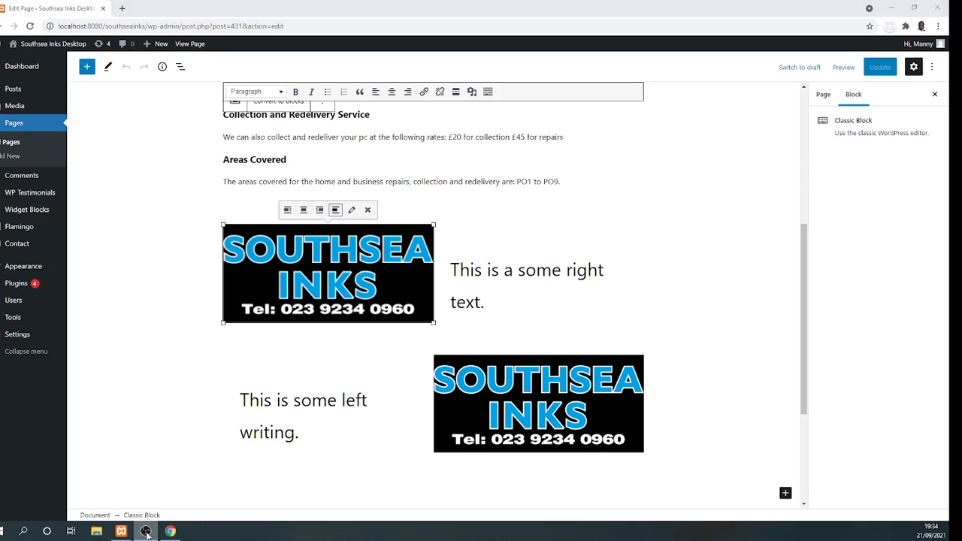